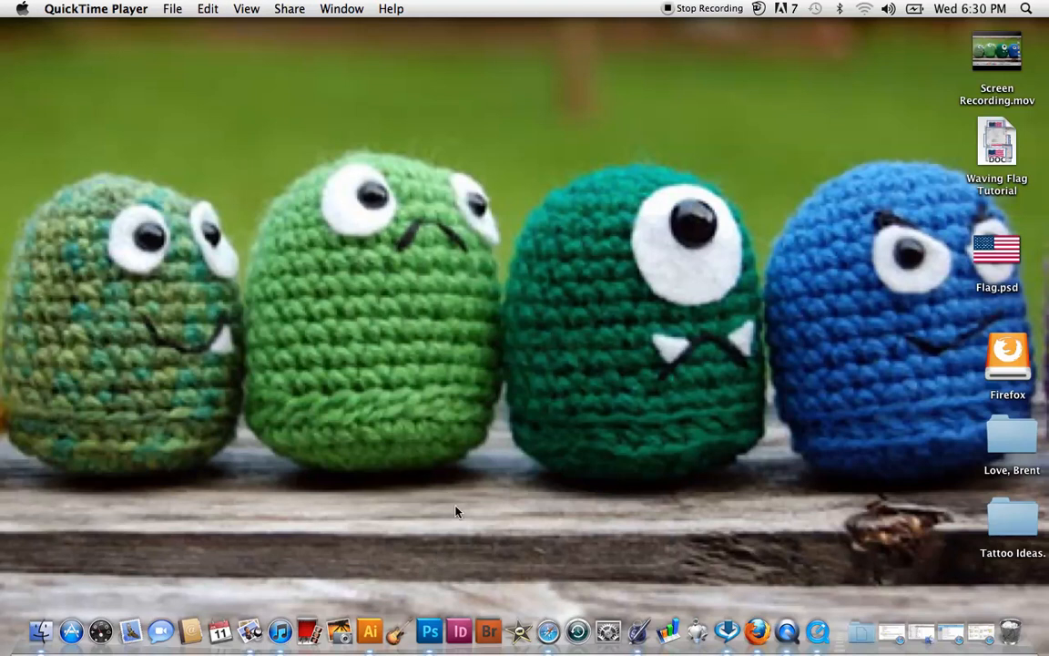
Switch to Photoshop, create a 7.5 × 5 inch, 72 pixels/inch RGB document named "Waving Flag", and enlarge its window around the canvas.
click(430, 632)
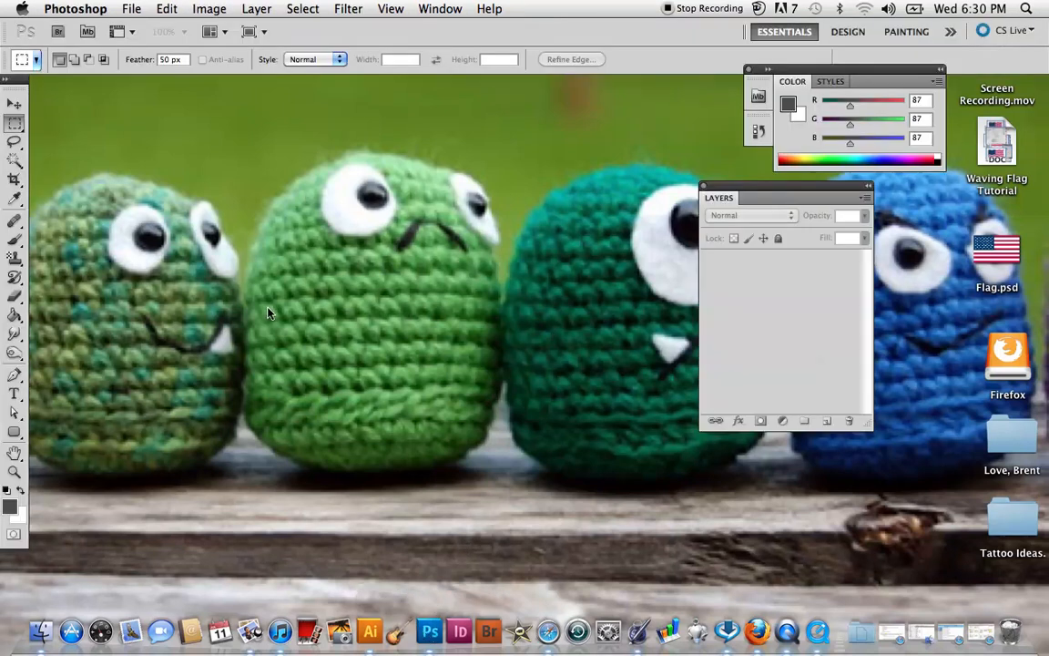
click(131, 8)
click(142, 30)
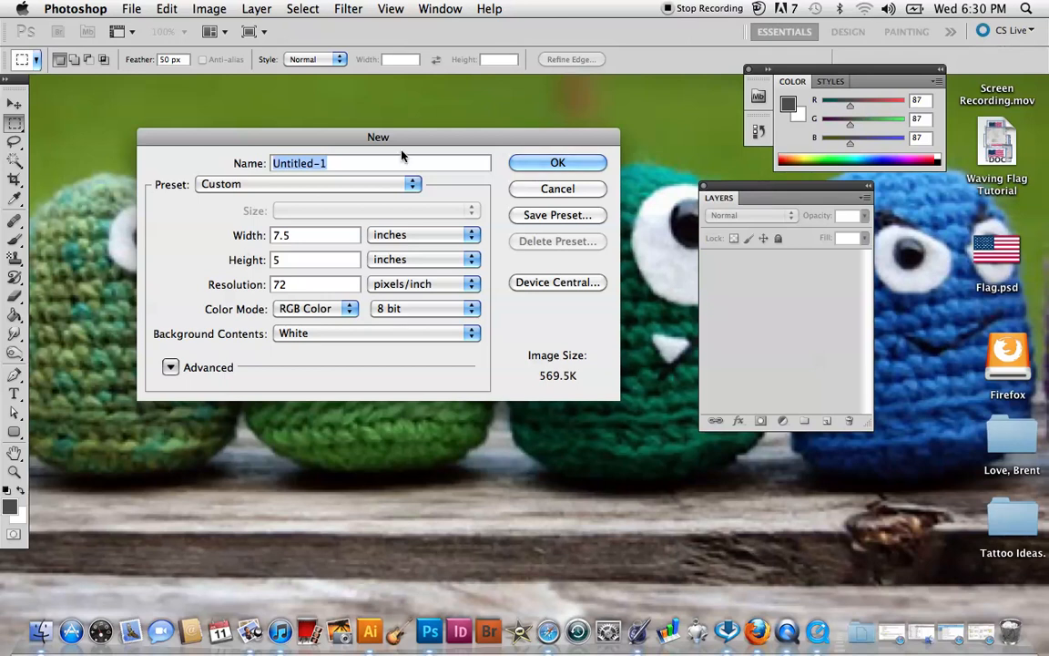
key(BackSpace)
text(Wavin)
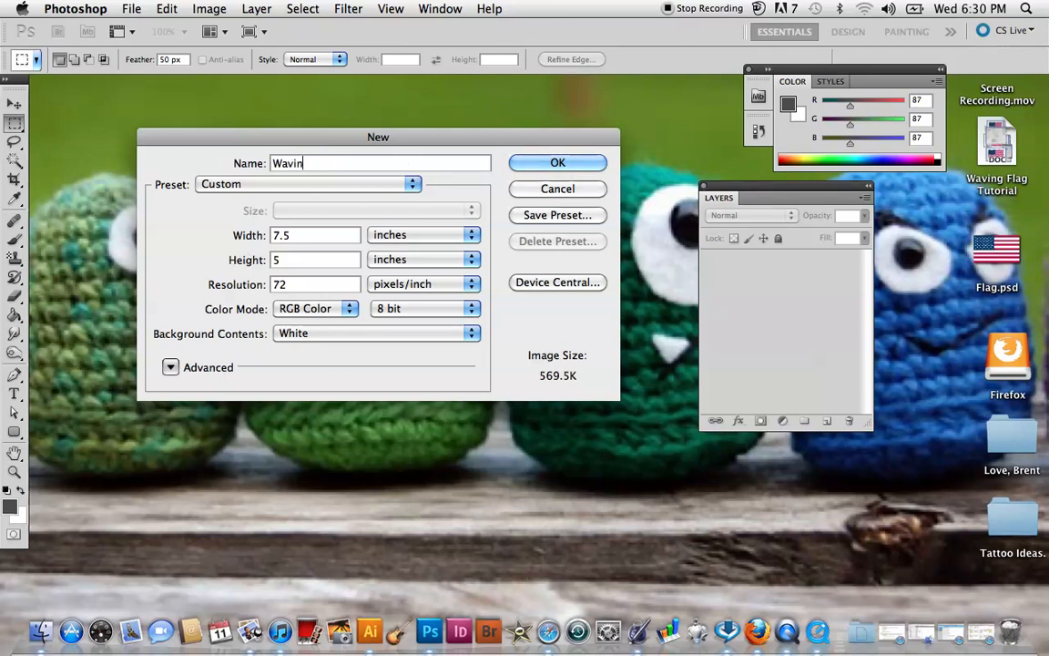
text(g Flag)
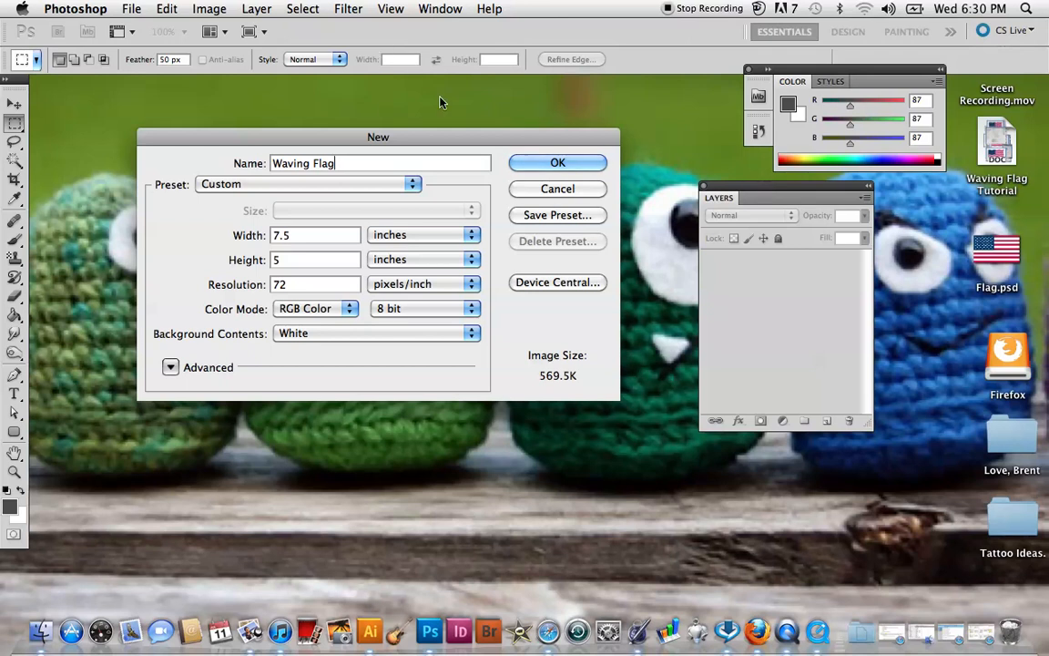
click(544, 165)
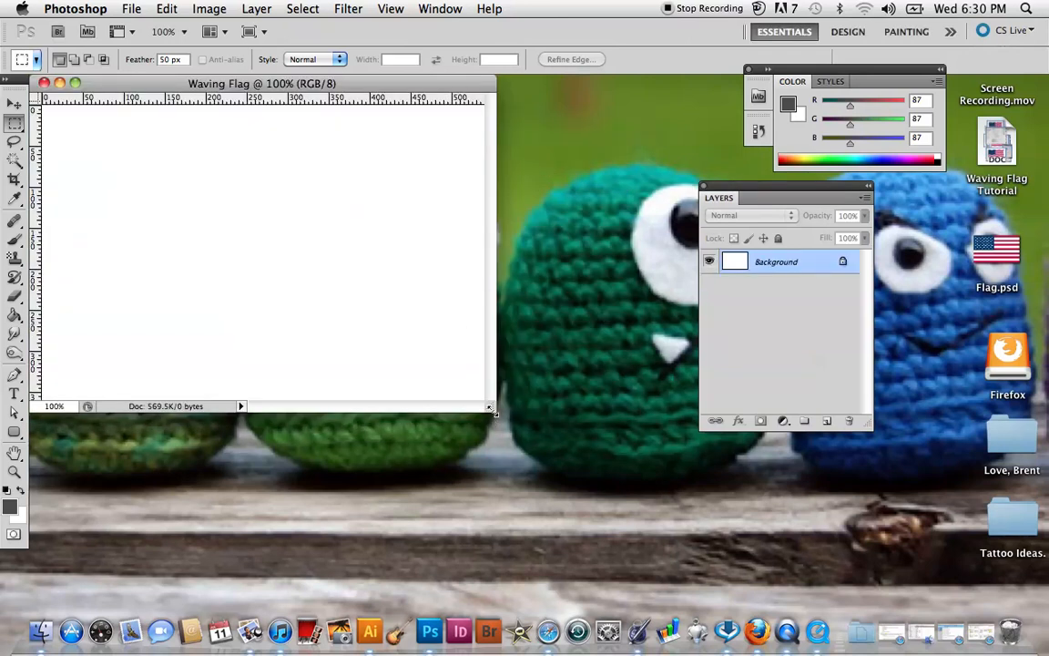
drag(492, 409, 752, 562)
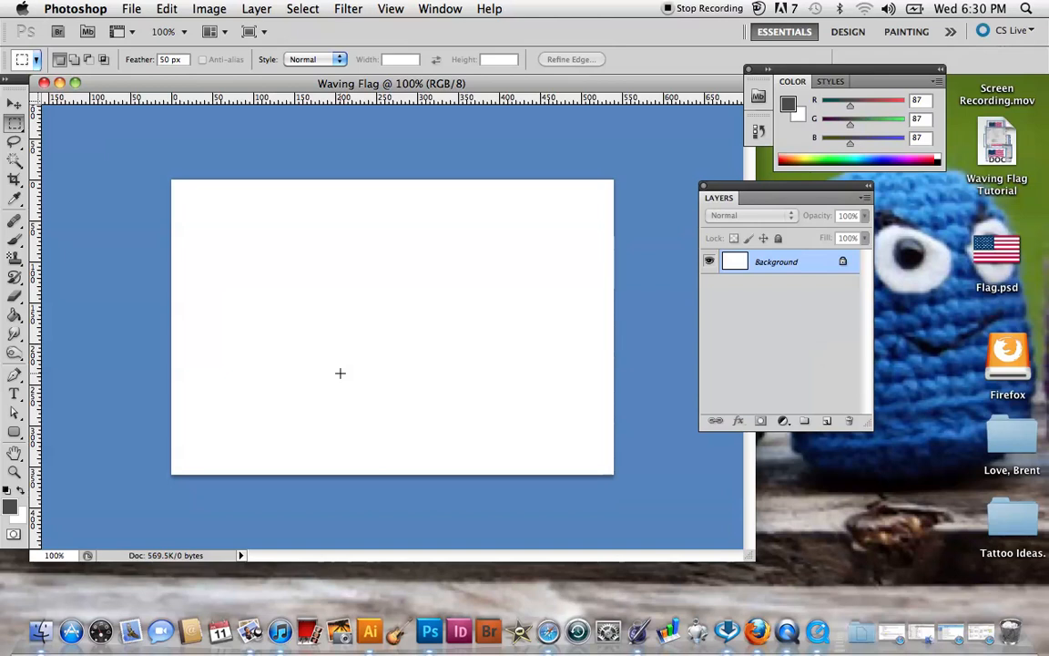
Place Flag.psd from the Desktop into the Waving Flag document.
click(132, 8)
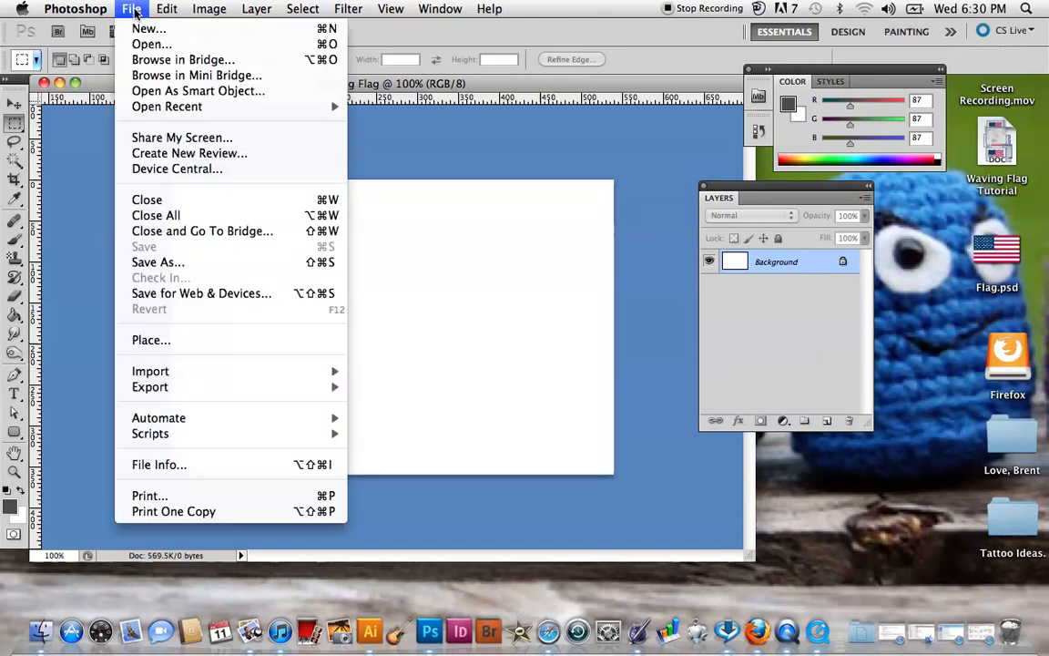
click(211, 343)
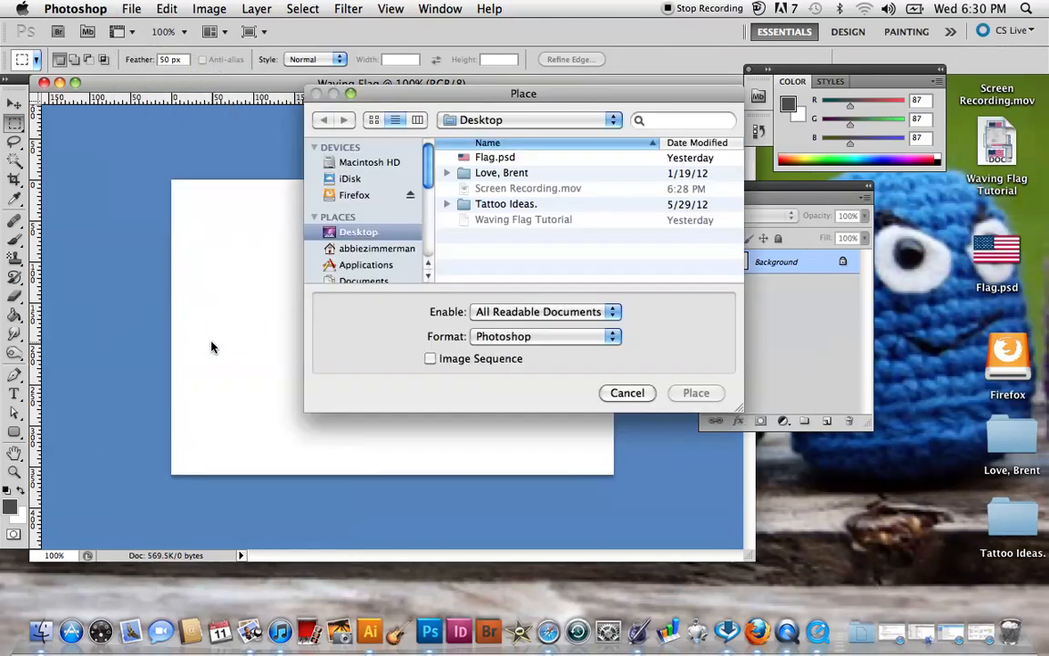
click(515, 159)
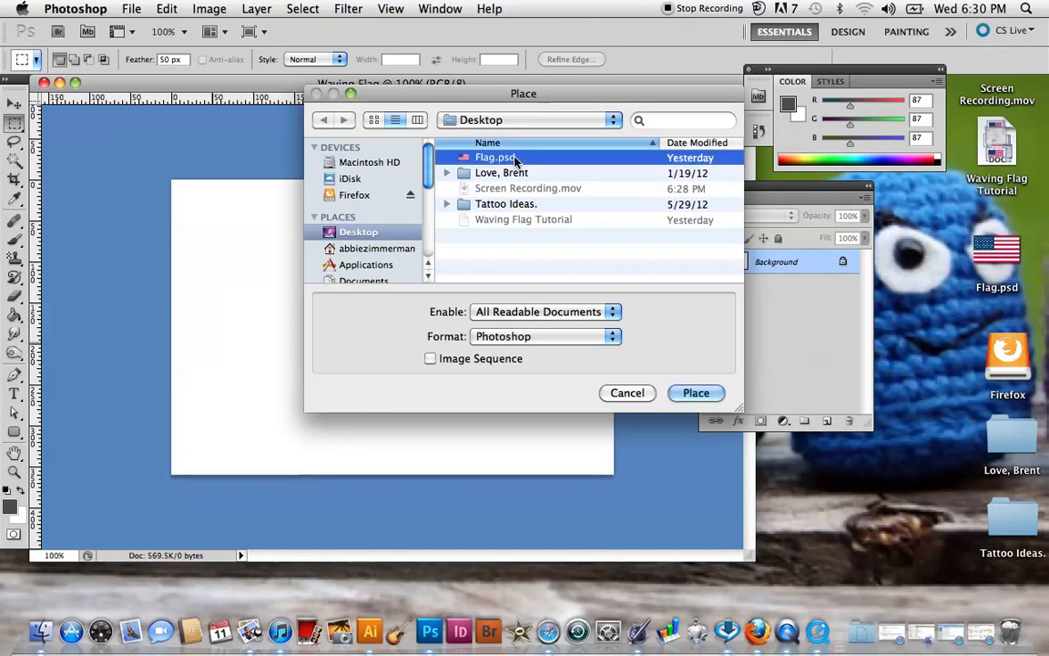
click(695, 392)
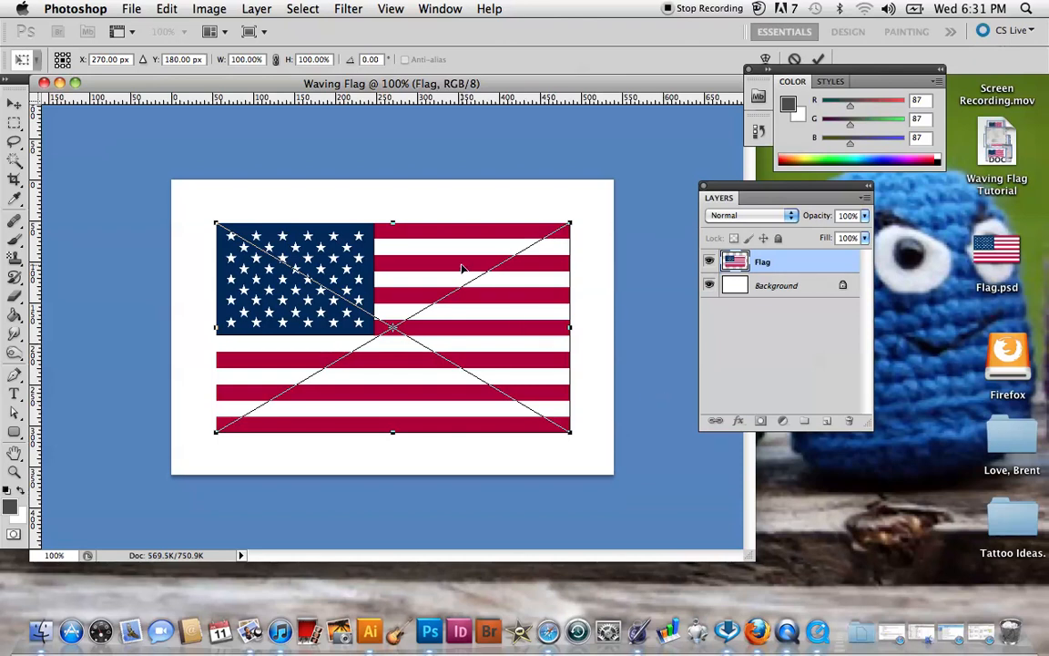
Move the placed flag to about X 295 px, Y 179 px and commit the placement.
drag(462, 268, 482, 272)
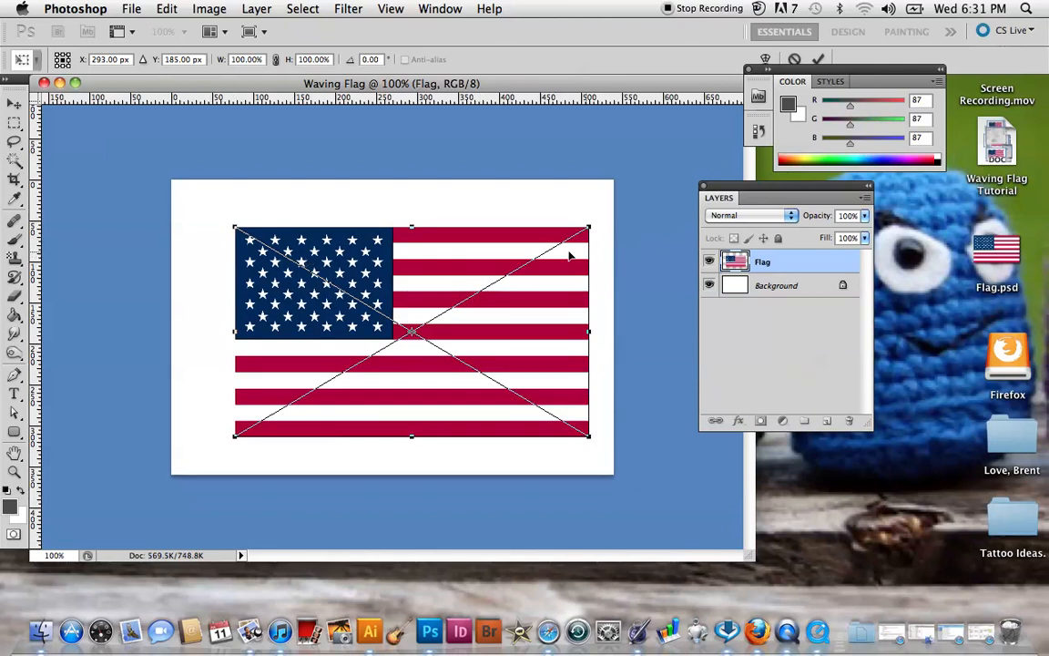
mouse_move(502, 254)
mouse_down()
mouse_move(573, 244)
mouse_move(501, 259)
mouse_move(503, 247)
mouse_up()
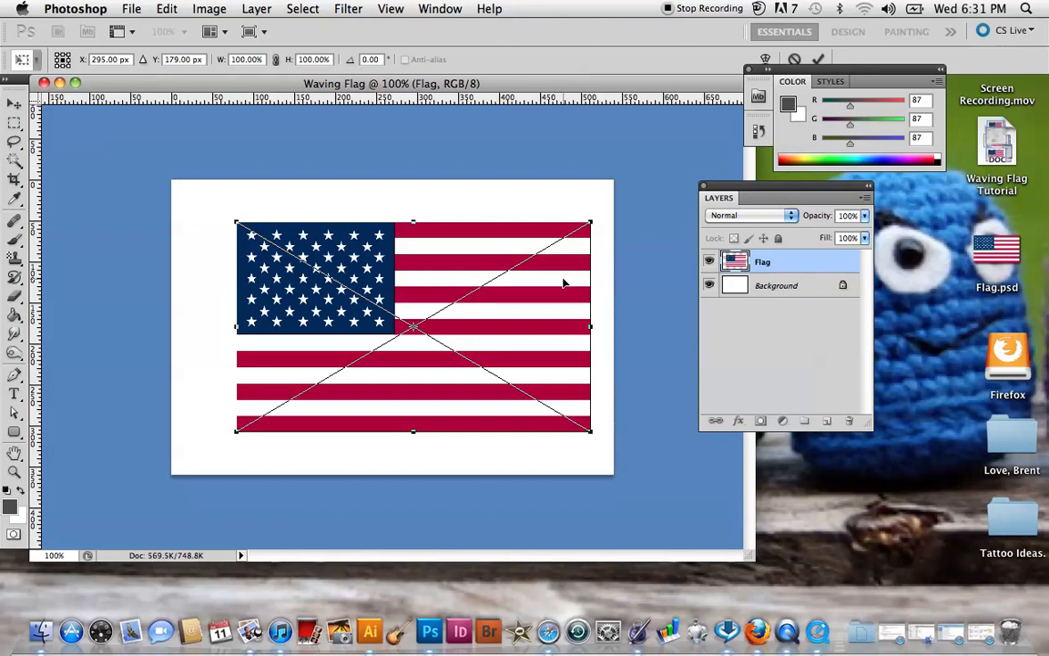
click(15, 104)
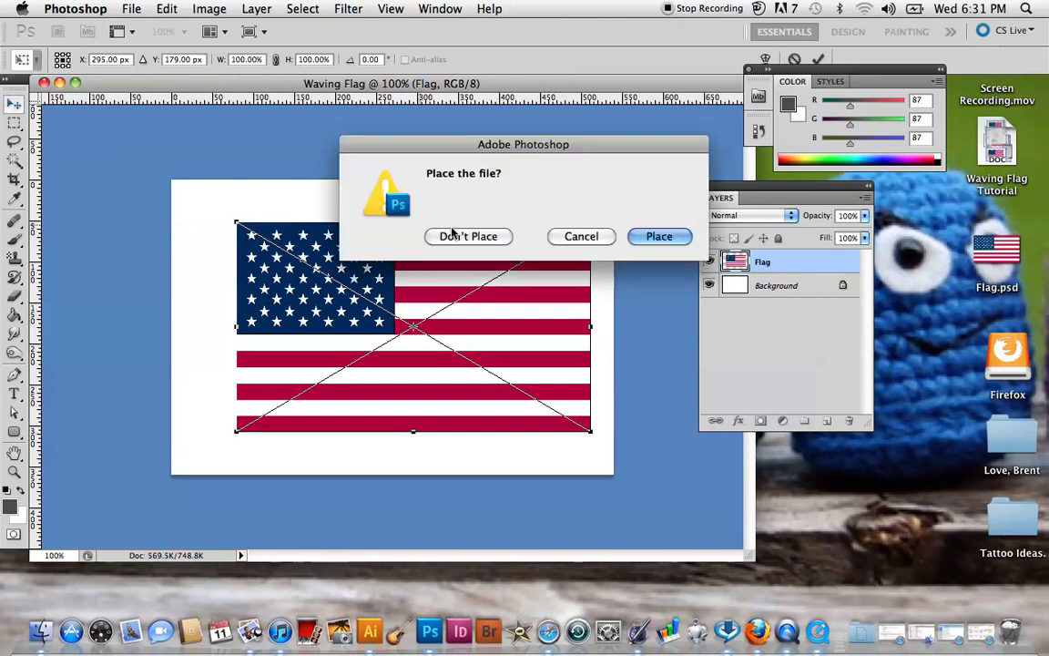
click(659, 237)
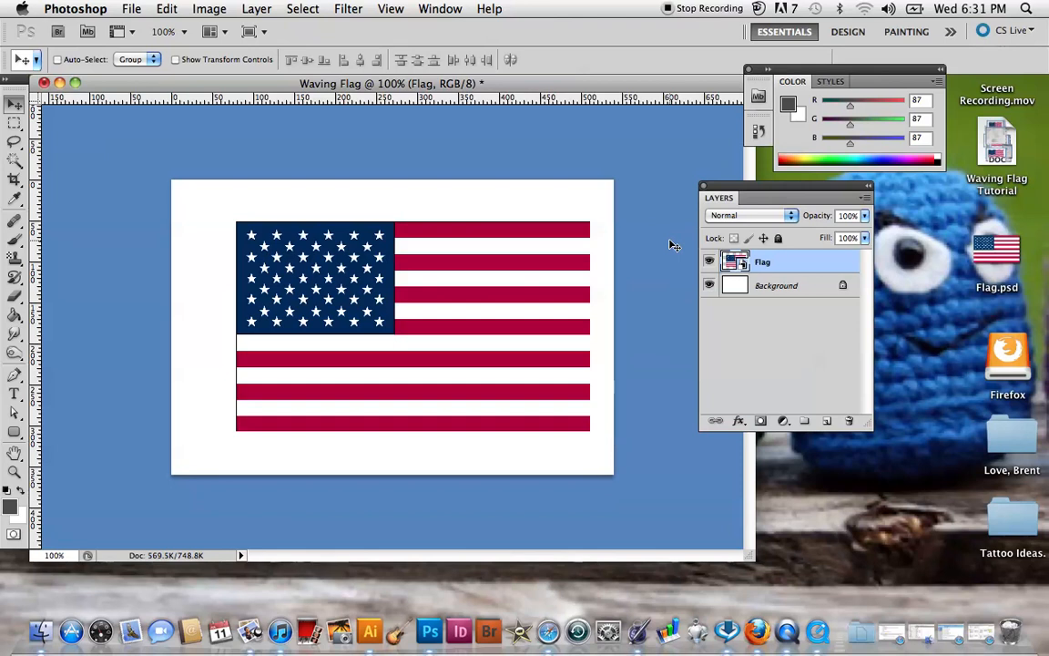
Marquee-select from just inside the flag's left edge to the canvas's lower-right corner with 0 px feather, and set the feather option to 50 px.
click(16, 128)
double_click(163, 60)
text(0)
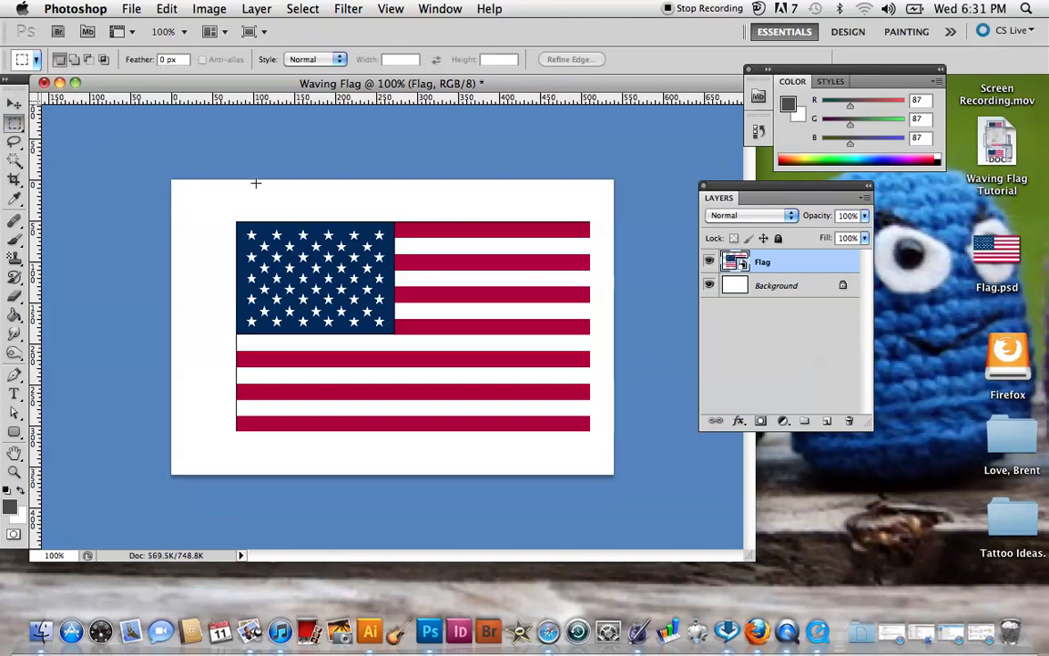
drag(248, 181, 615, 529)
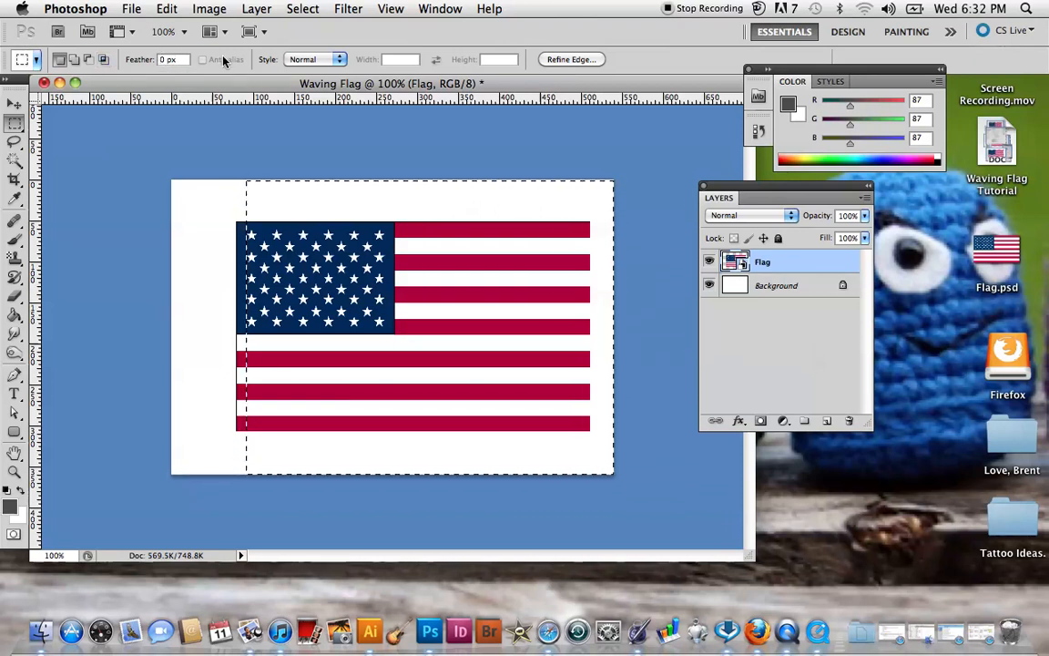
text(5)
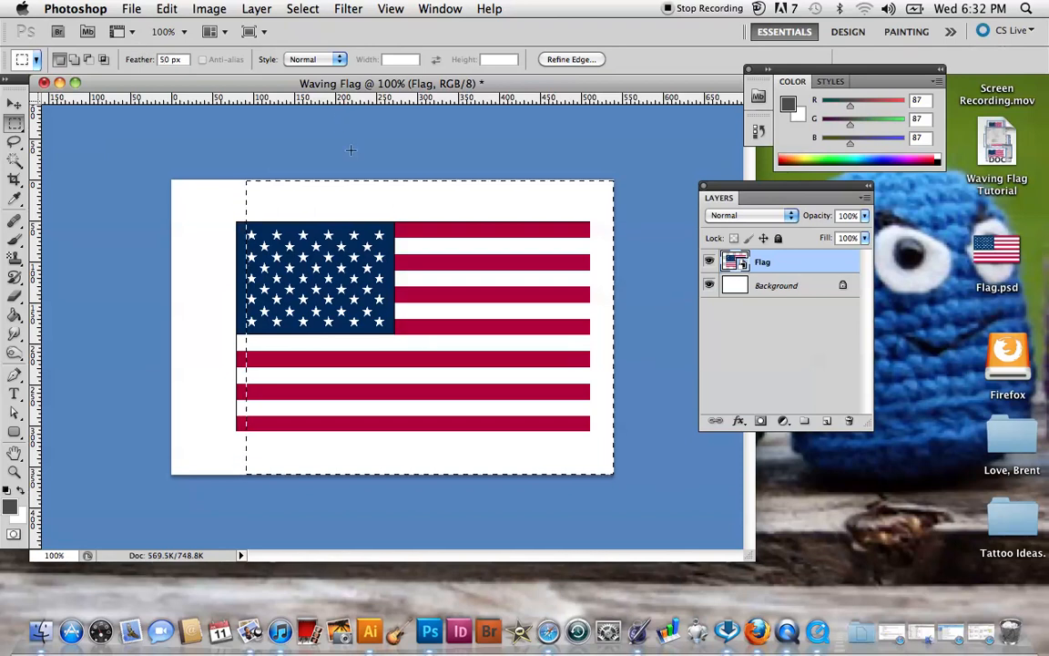
click(305, 9)
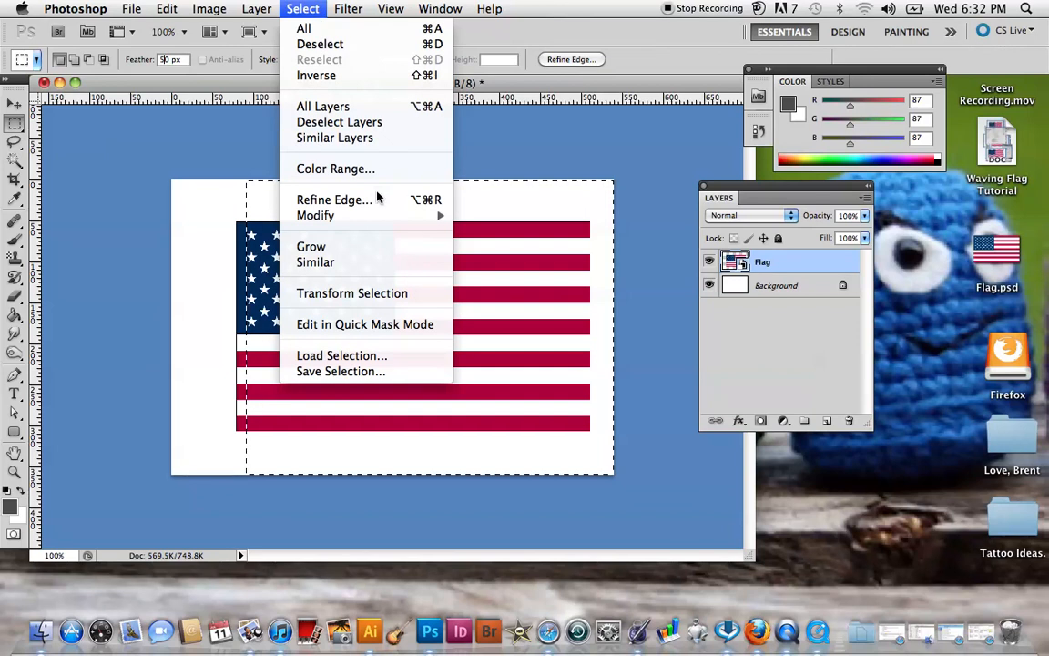
mouse_move(386, 216)
click(519, 280)
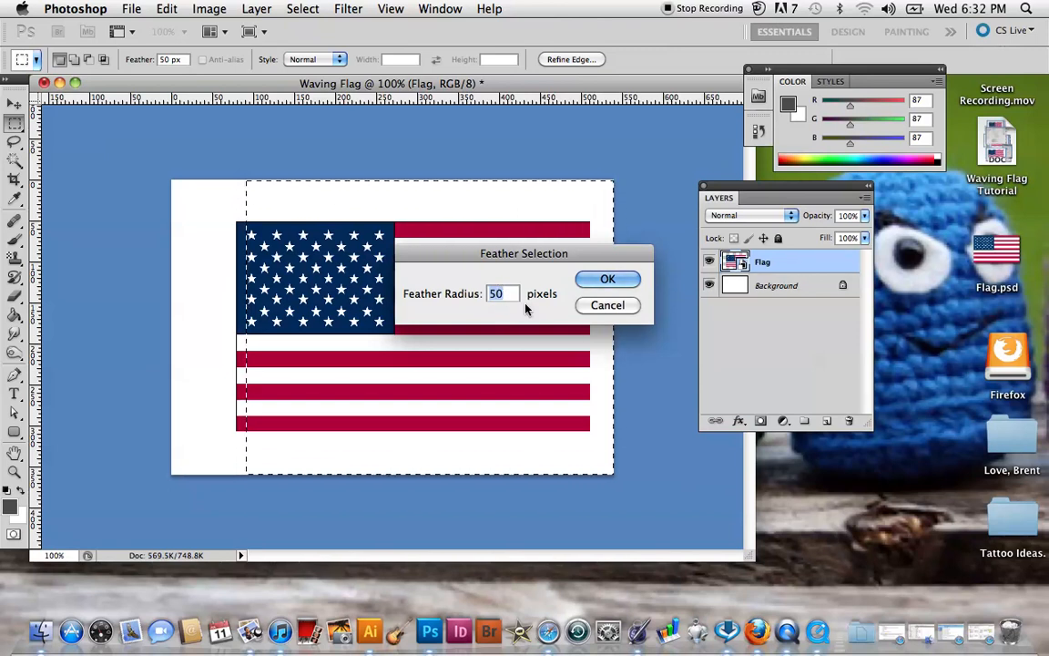
click(620, 305)
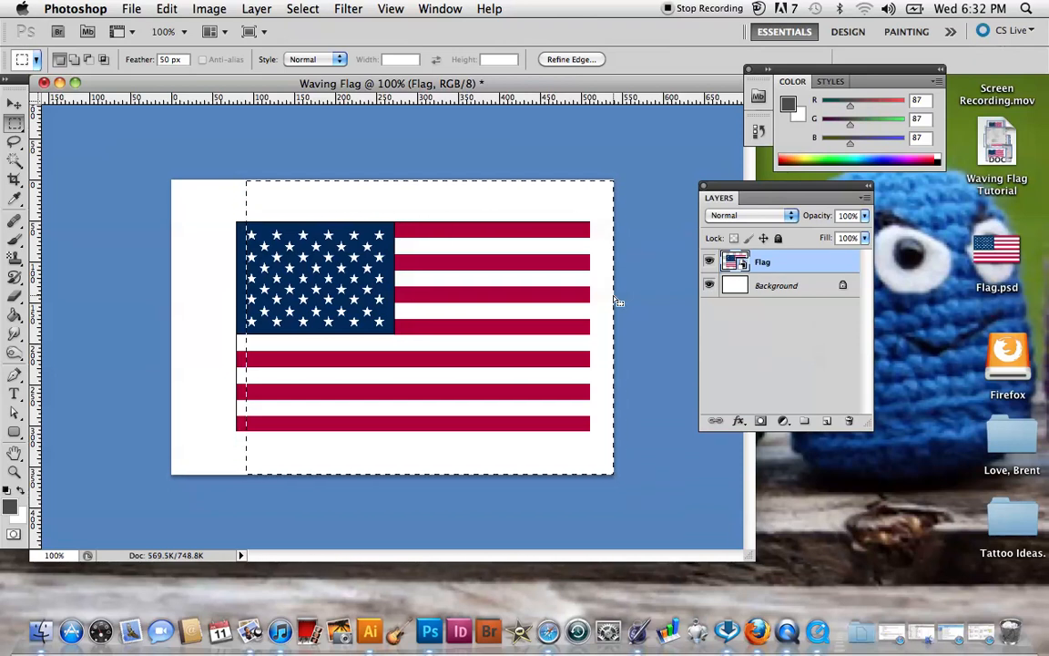
Apply a Sine Wave distortion to the selected flag area with 1 generator, wavelength 69–70, amplitude 5–29, 100% scale and Repeat Edge Pixels.
click(347, 11)
mouse_move(377, 216)
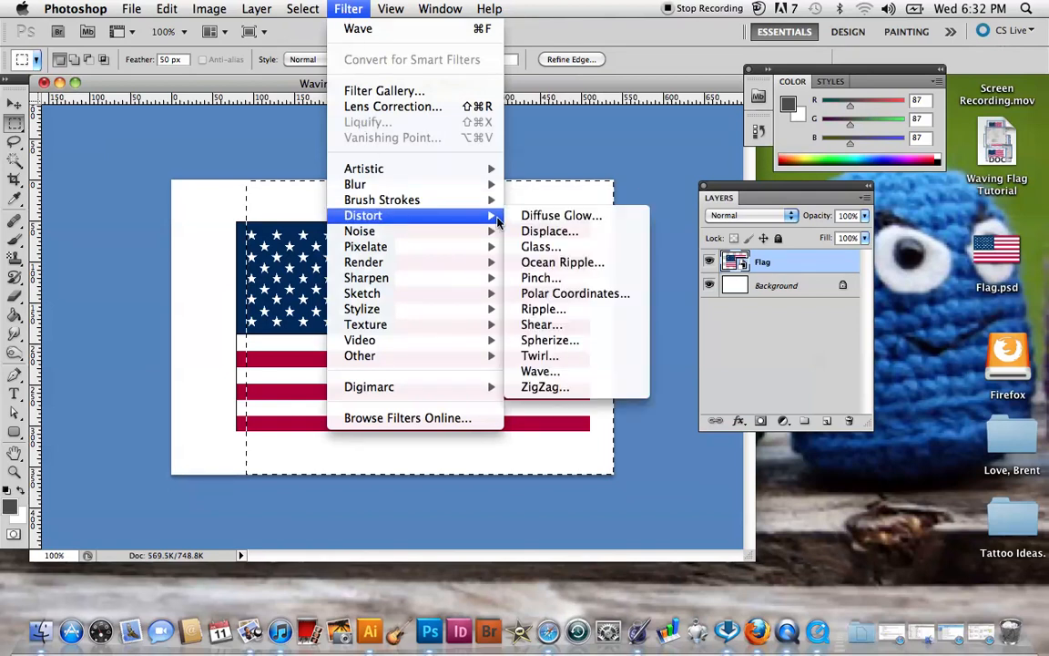
click(562, 371)
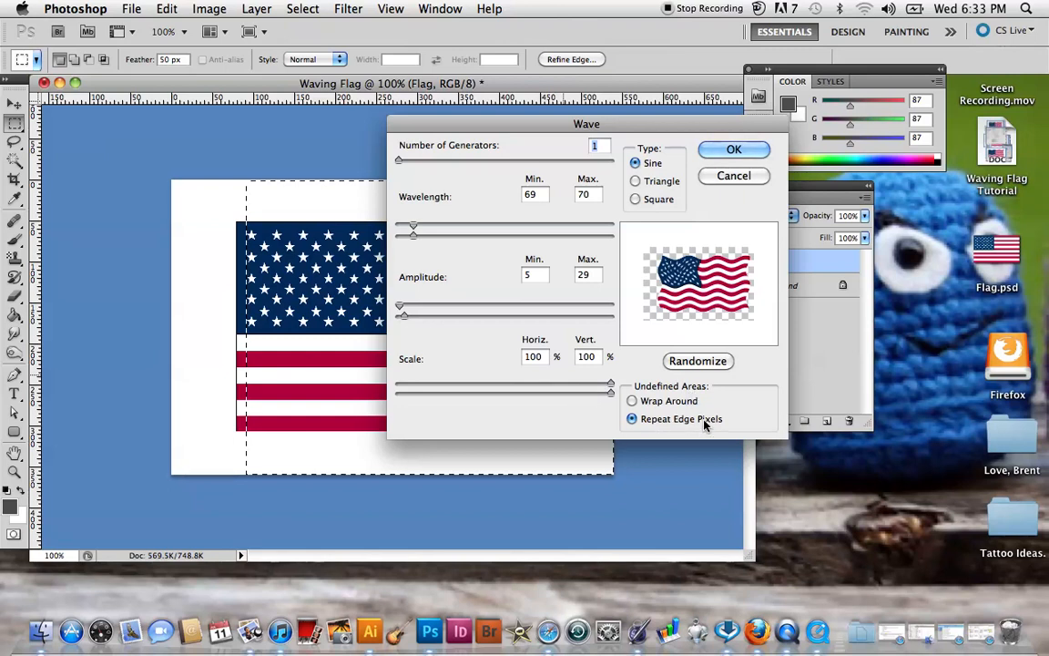
click(648, 184)
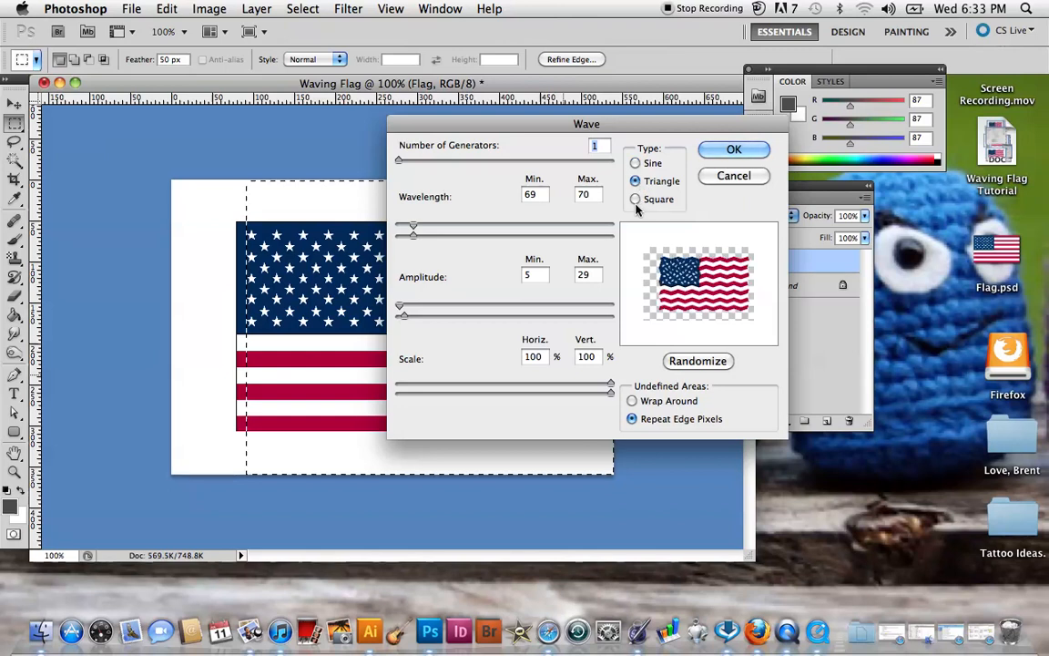
click(635, 199)
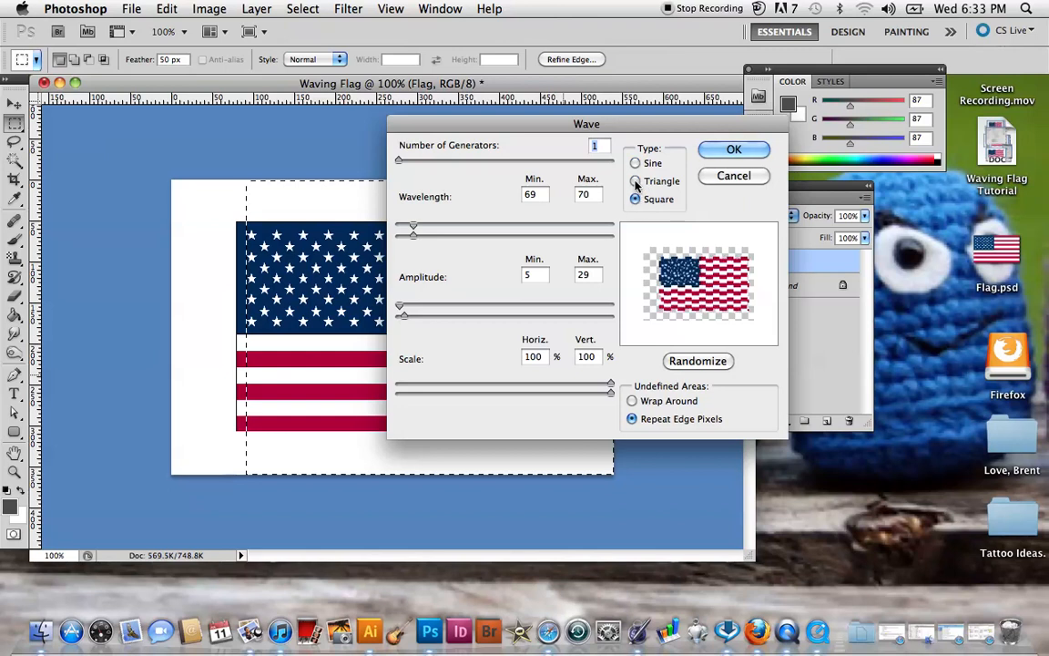
click(635, 163)
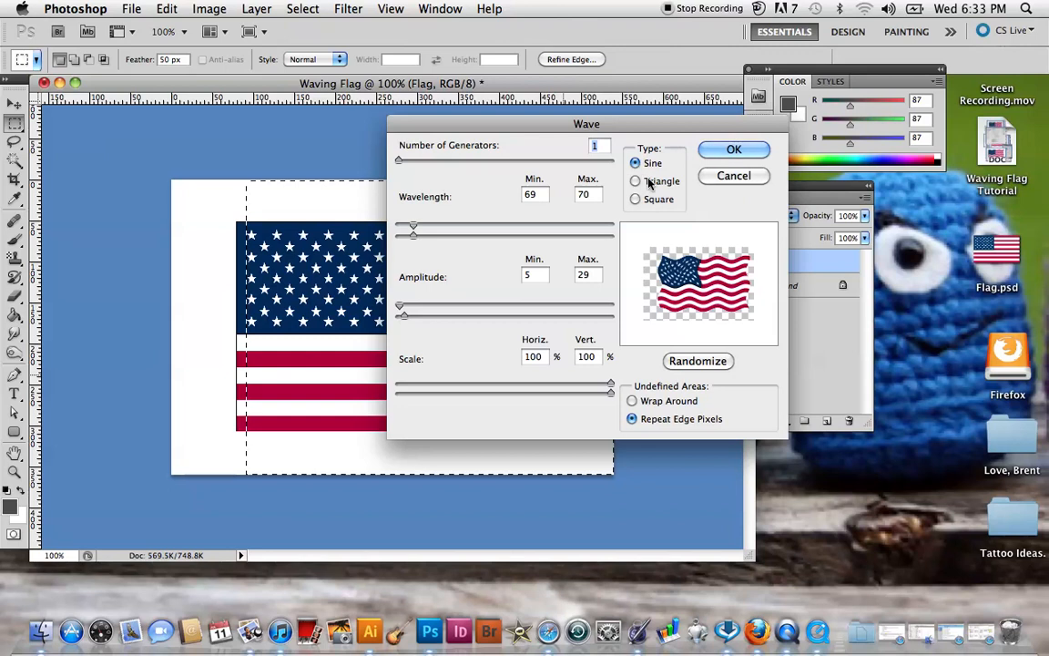
click(731, 151)
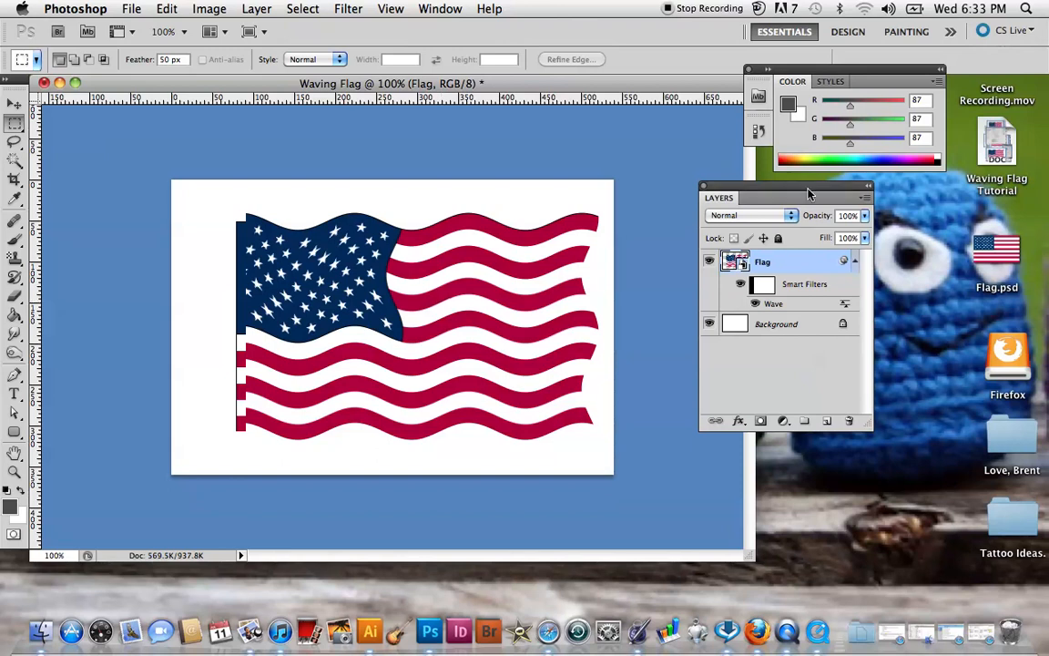
Create a new layer named "Brush Stoke" above the Flag layer and make it the active layer.
drag(815, 197, 783, 202)
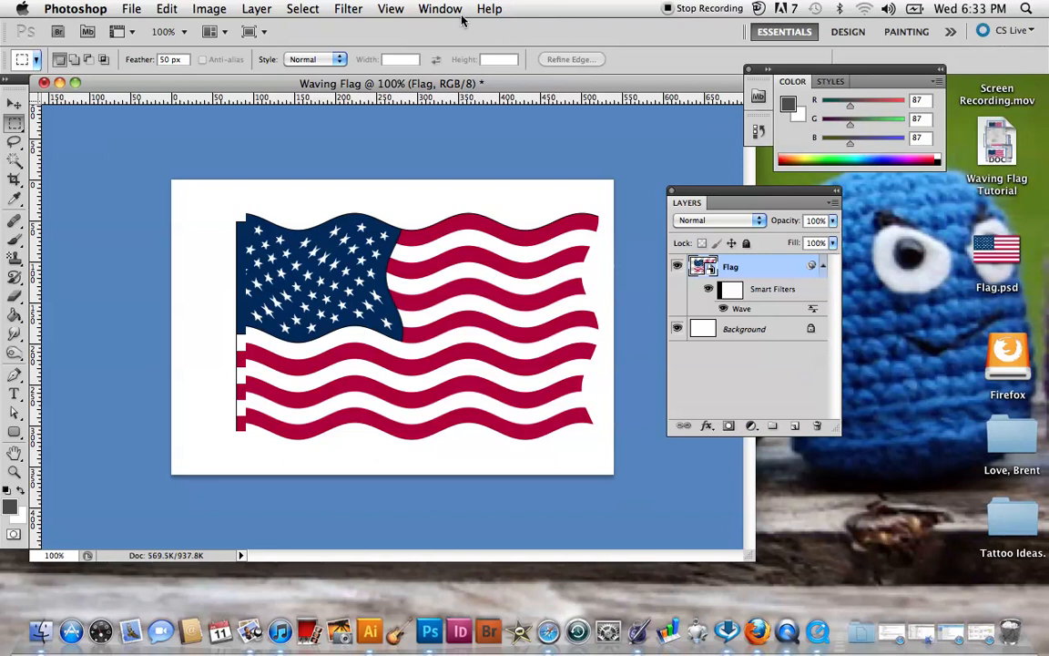
click(425, 10)
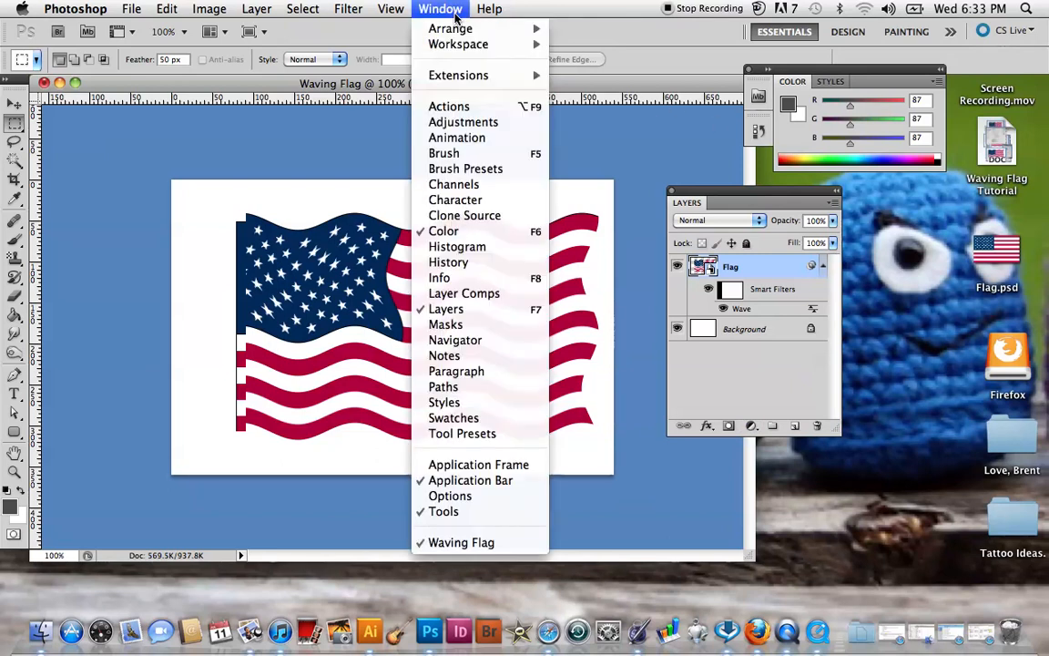
click(491, 314)
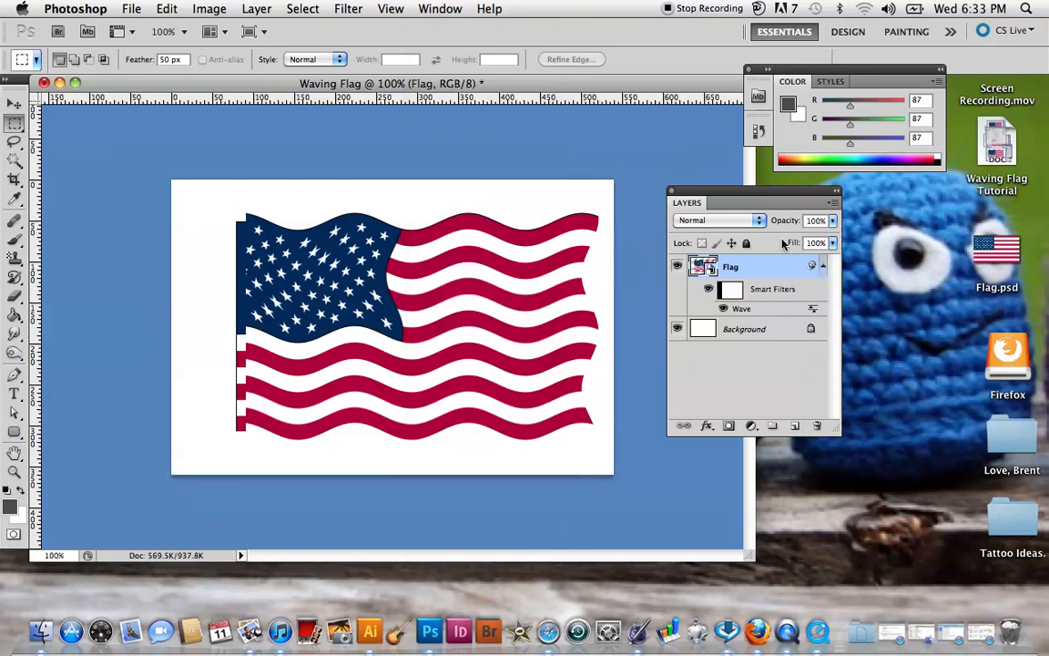
click(831, 204)
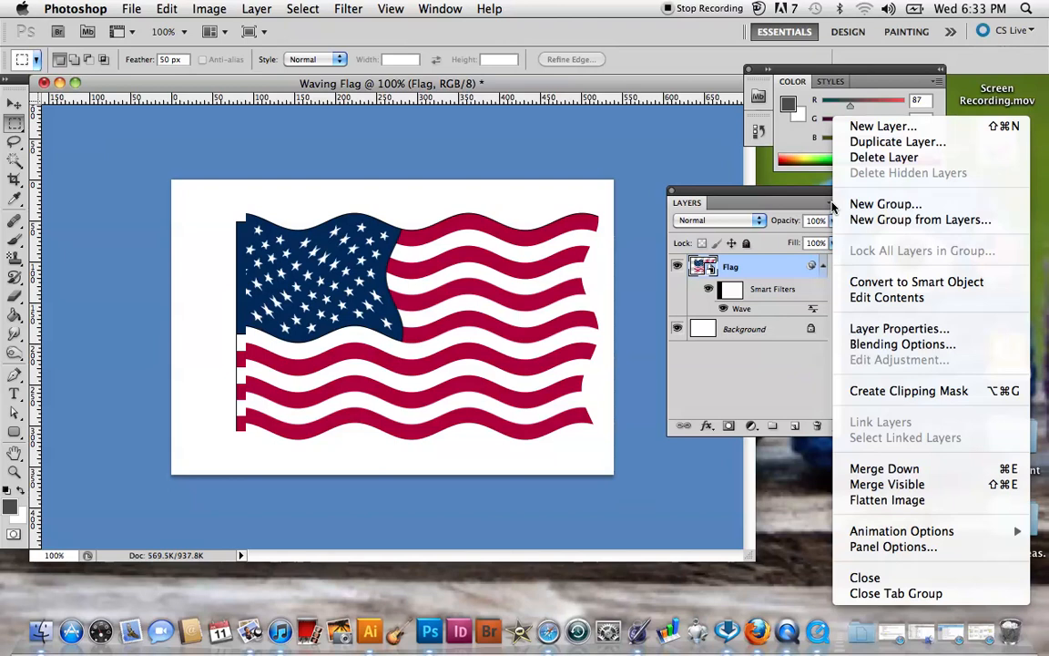
click(865, 125)
key(BackSpace)
text(B)
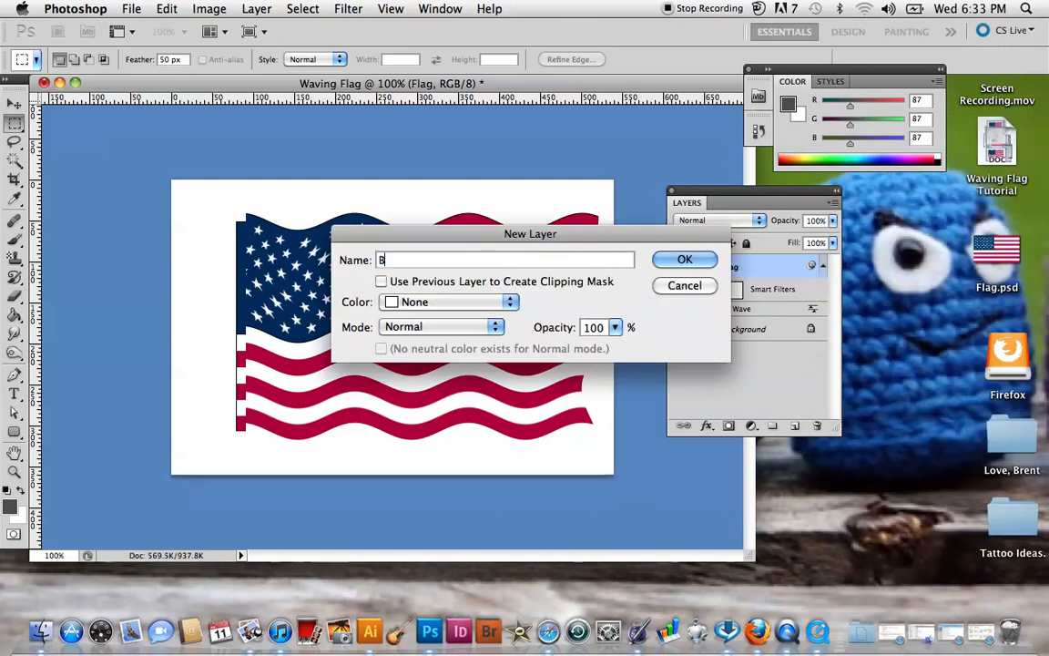
text(rush Stoke)
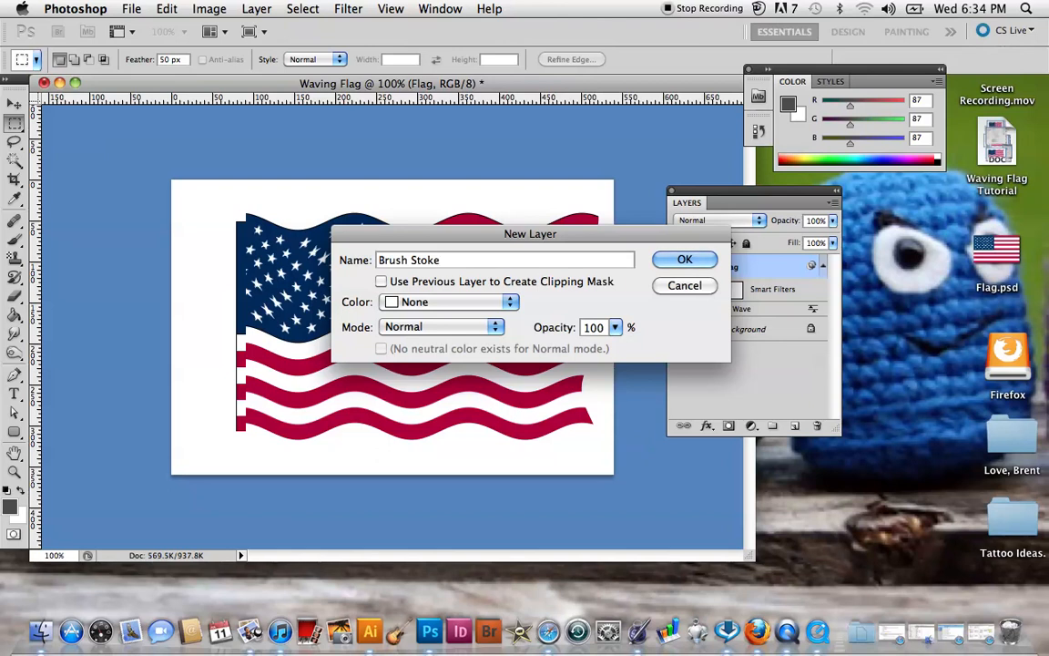
click(701, 263)
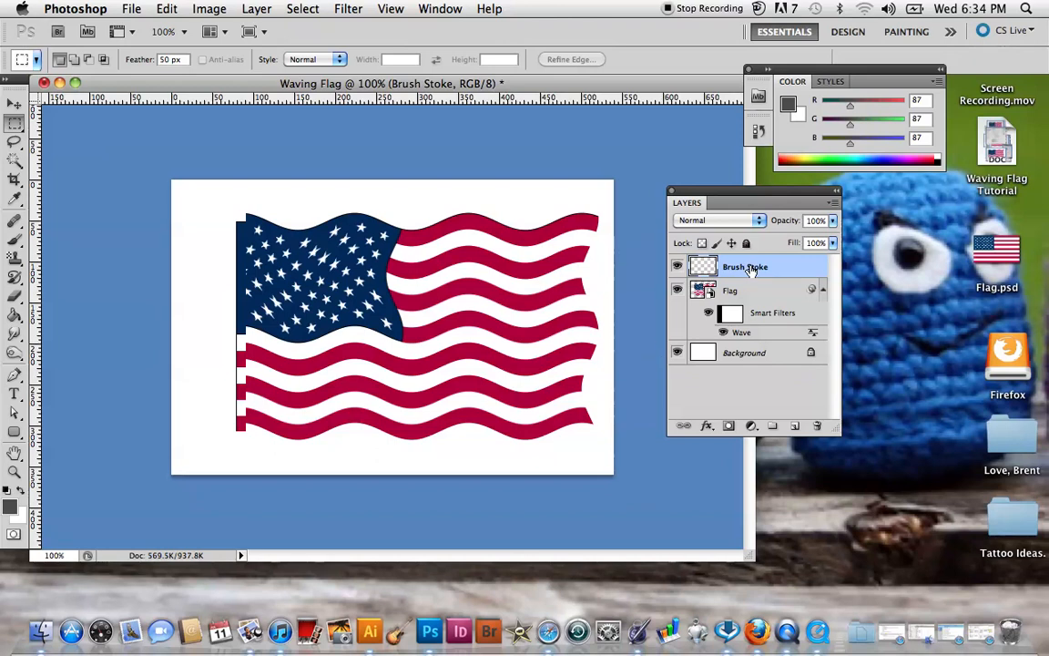
click(733, 290)
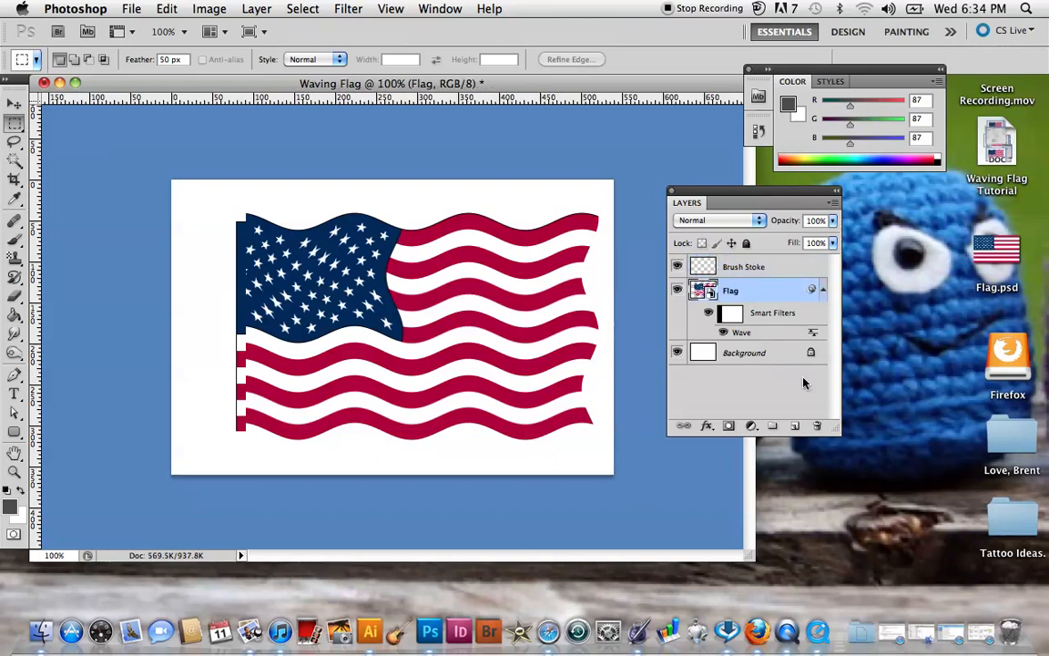
click(778, 269)
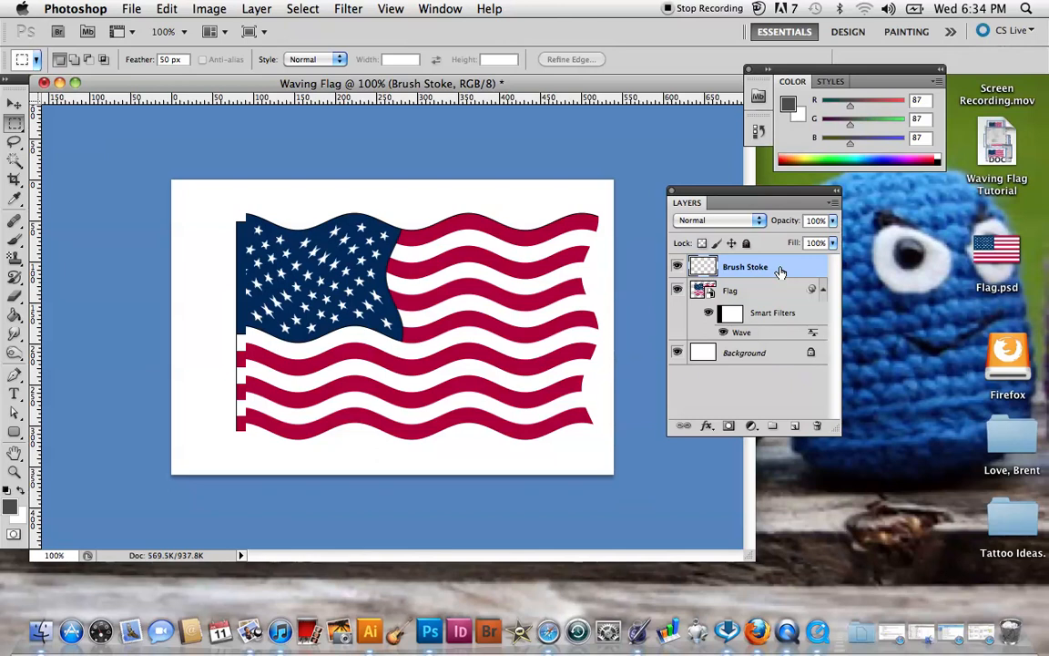
Set the foreground colour to the dark grey #575757.
click(789, 105)
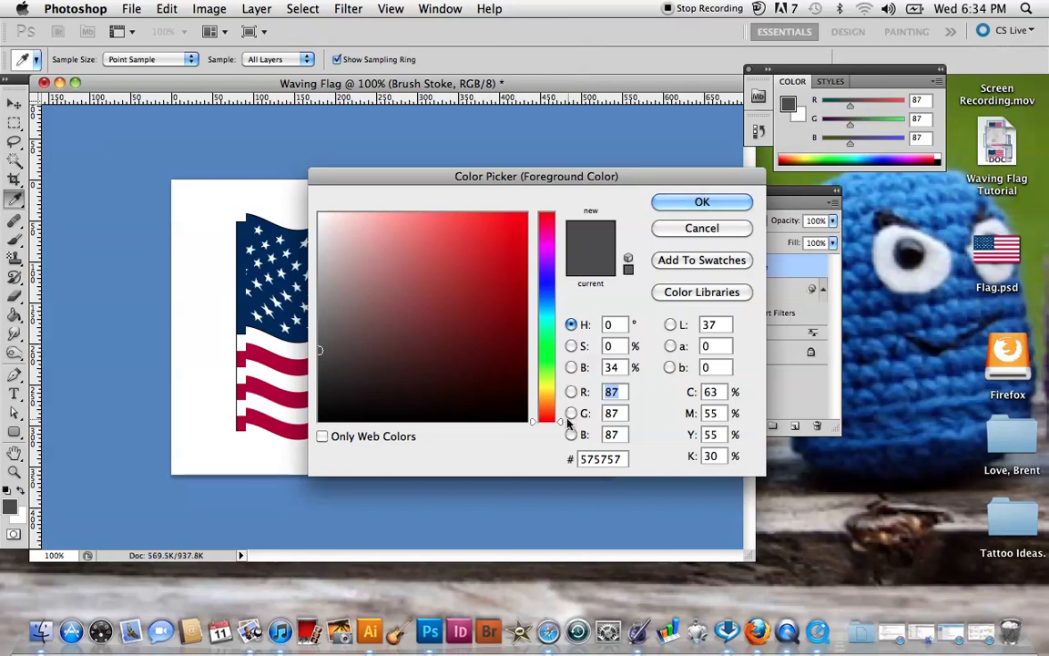
drag(564, 417, 555, 274)
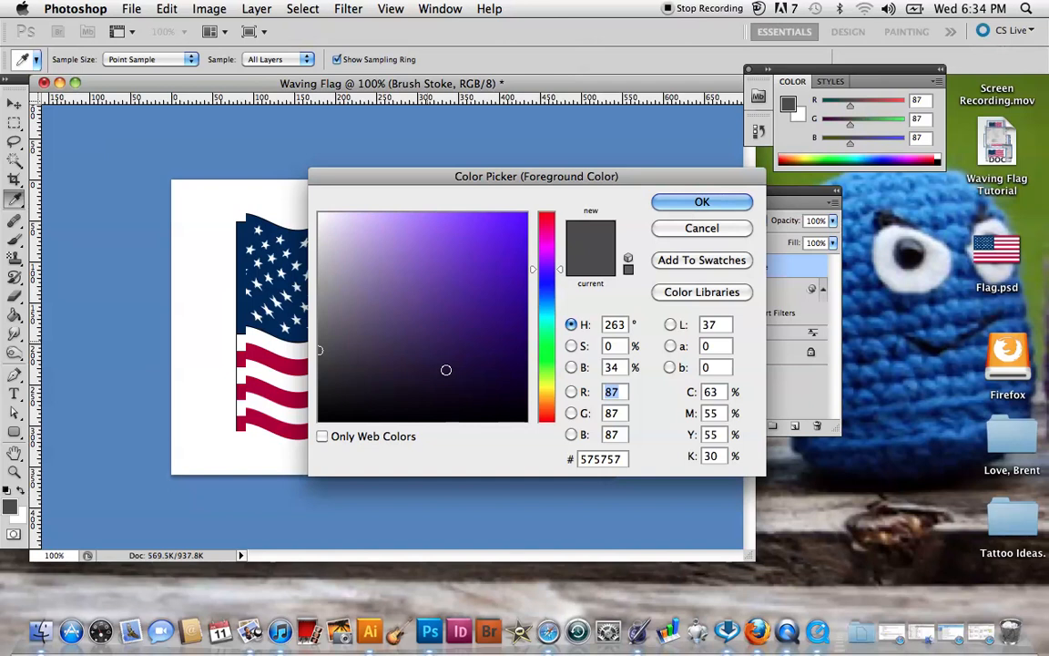
click(624, 460)
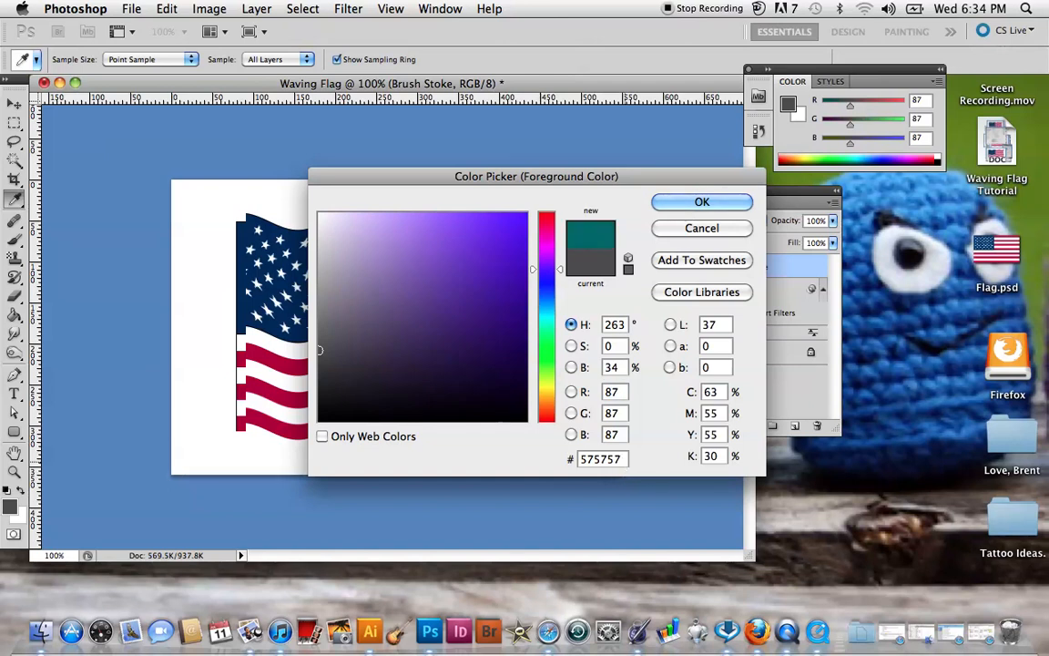
key(BackSpace)
key(BackSpace)
key(BackSpace)
key(BackSpace)
key(BackSpace)
key(BackSpace)
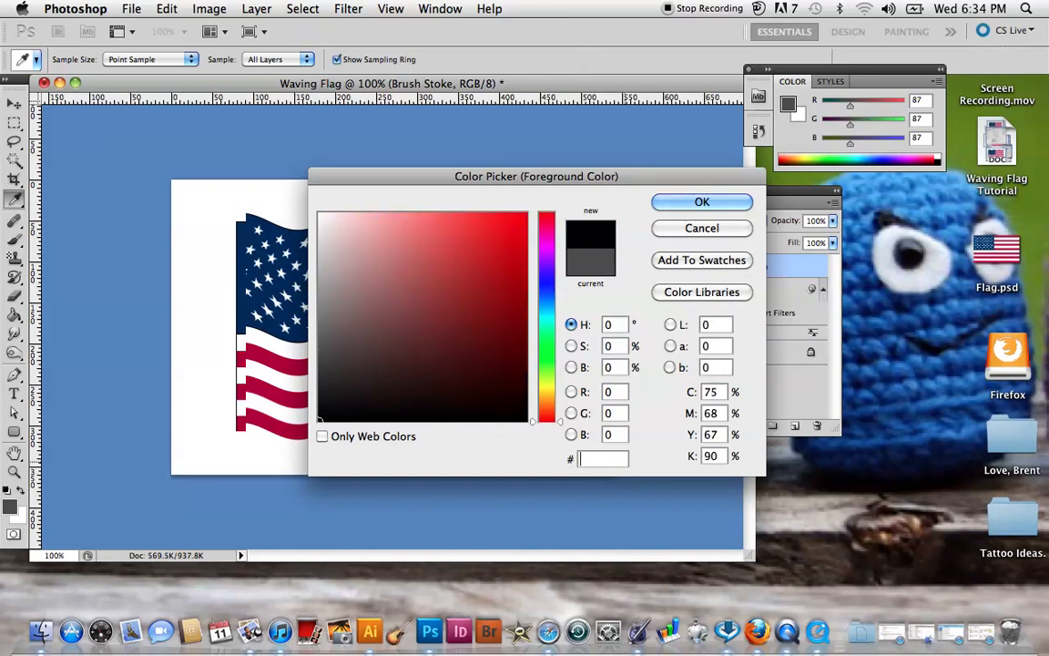
text(575757)
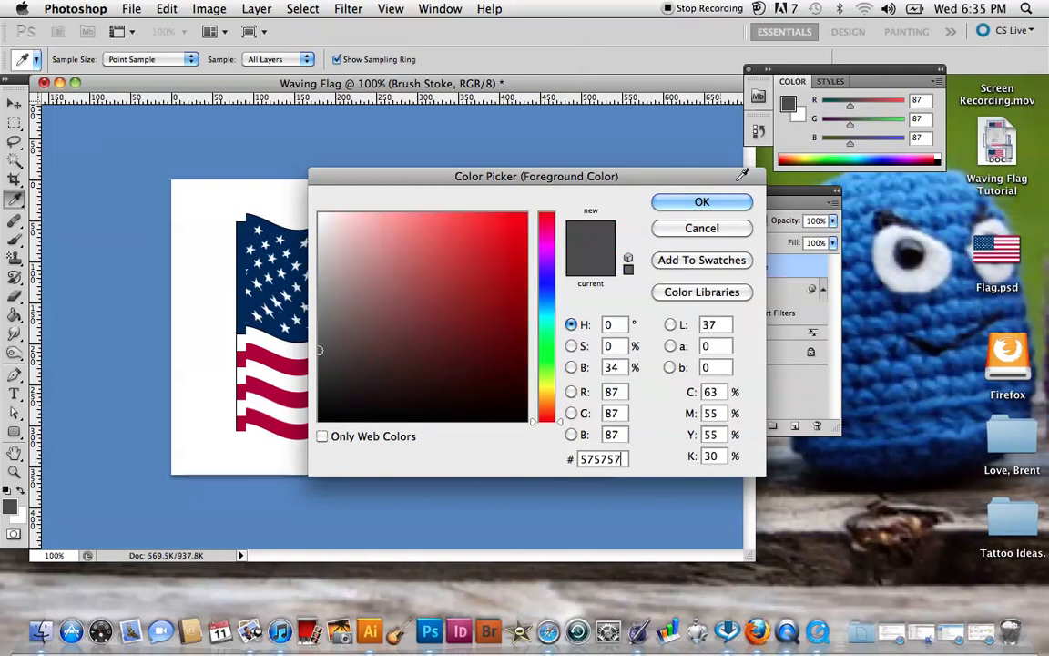
click(702, 202)
key(m)
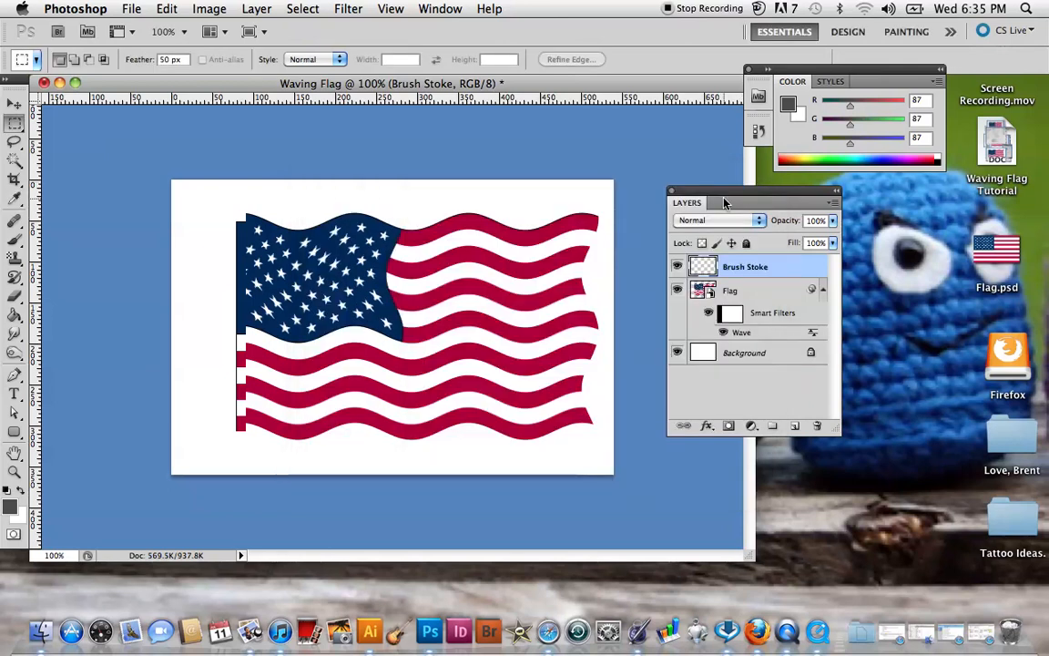
click(12, 508)
click(676, 202)
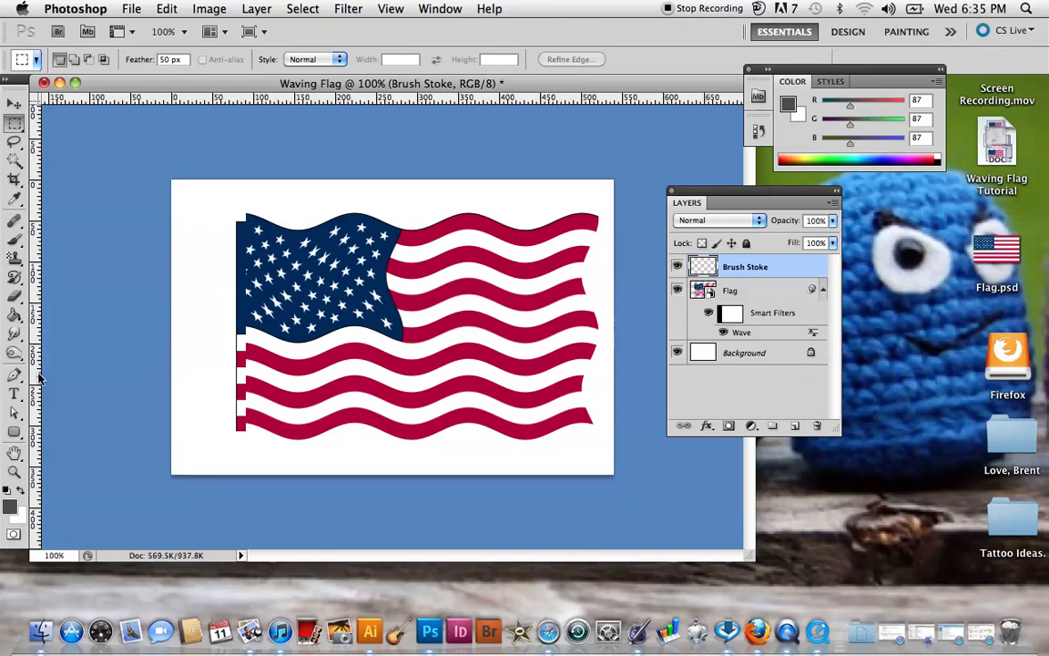
Paint four roughly vertical grey strokes spaced across the flag's full height with the 13 px brush on the Brush Stoke layer.
click(13, 244)
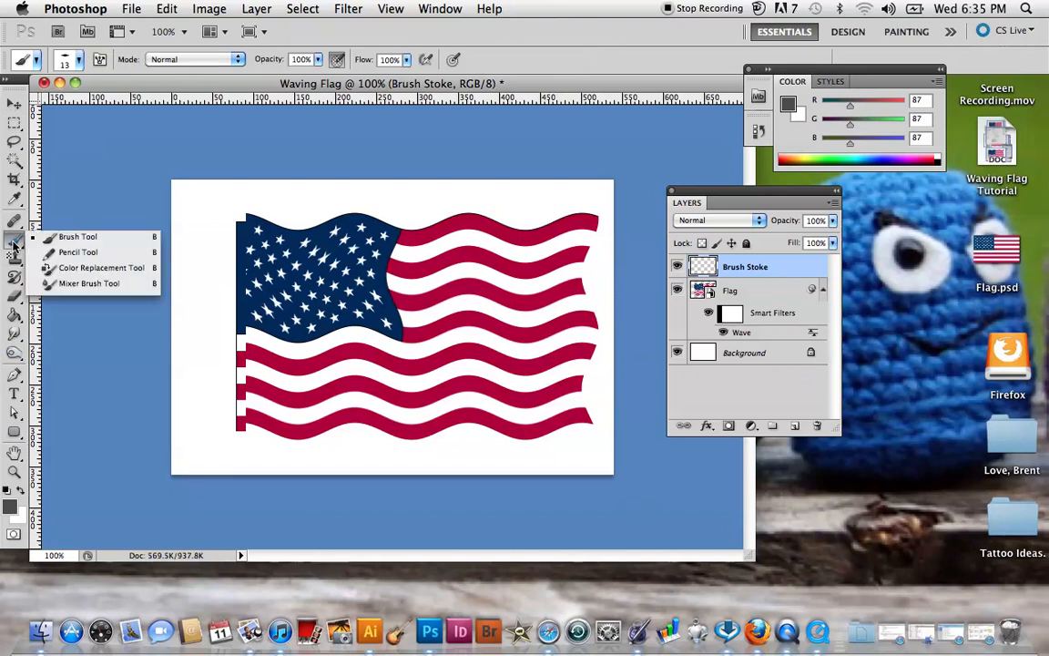
click(40, 241)
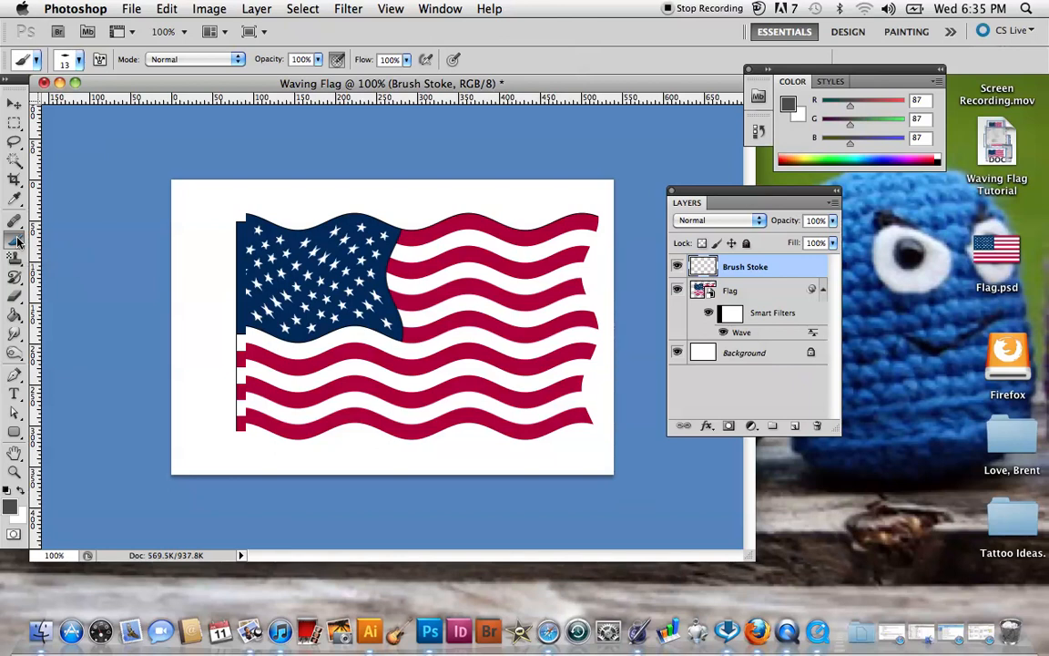
click(78, 61)
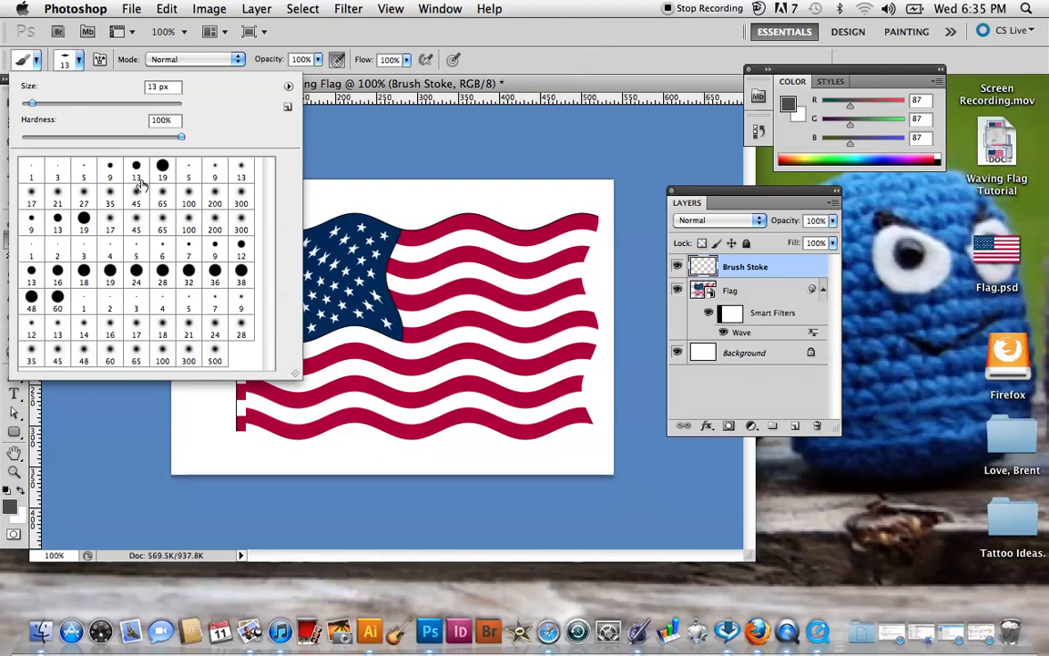
click(56, 68)
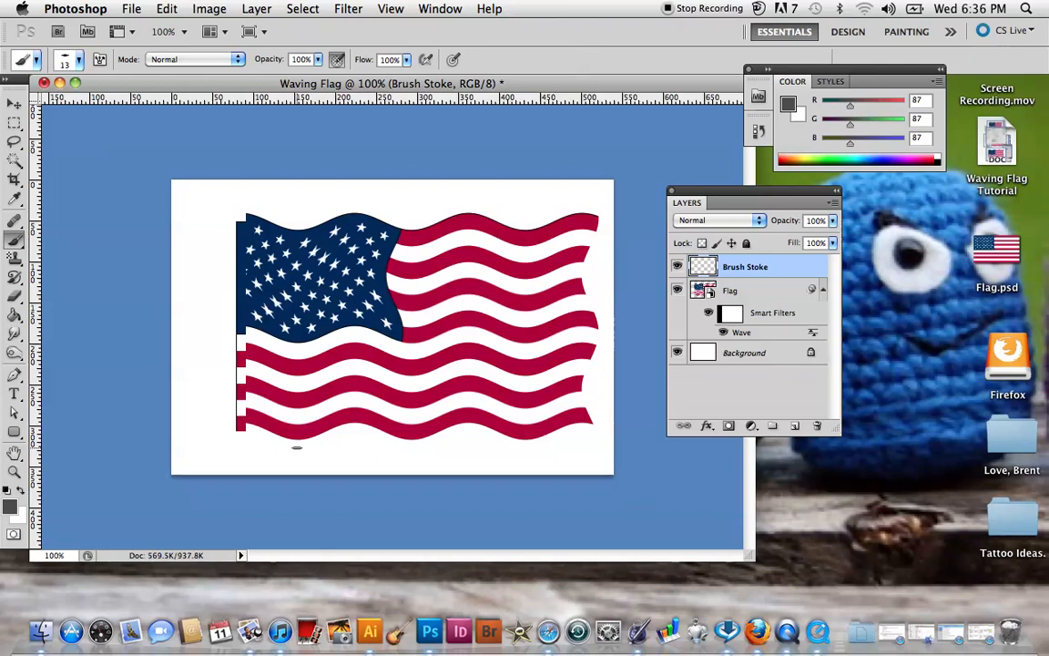
drag(296, 446, 307, 218)
drag(374, 452, 401, 209)
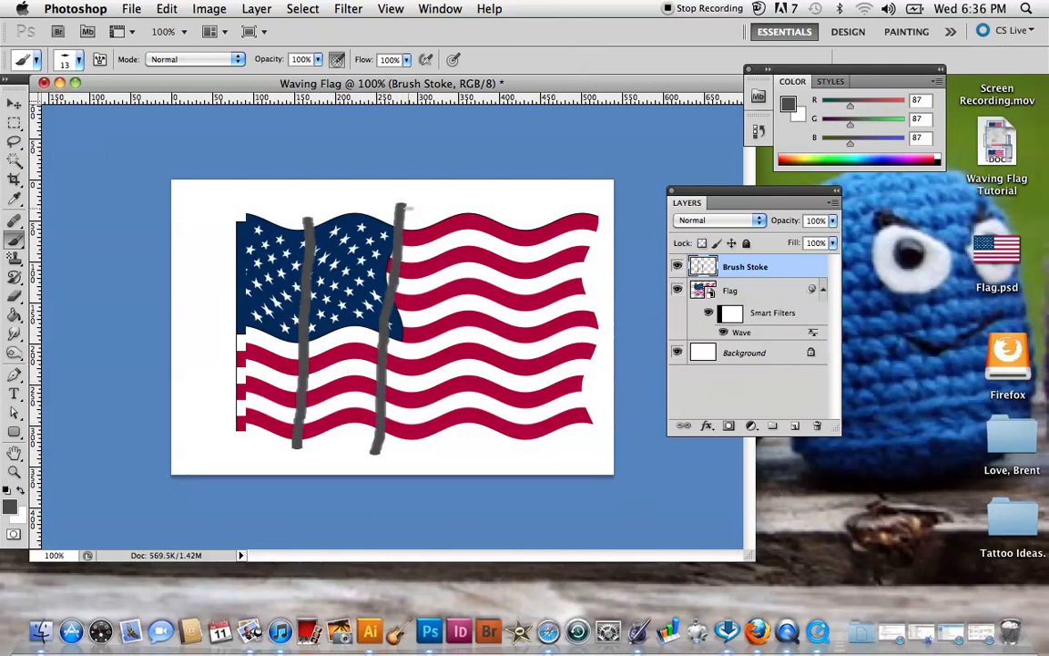
drag(453, 454, 464, 212)
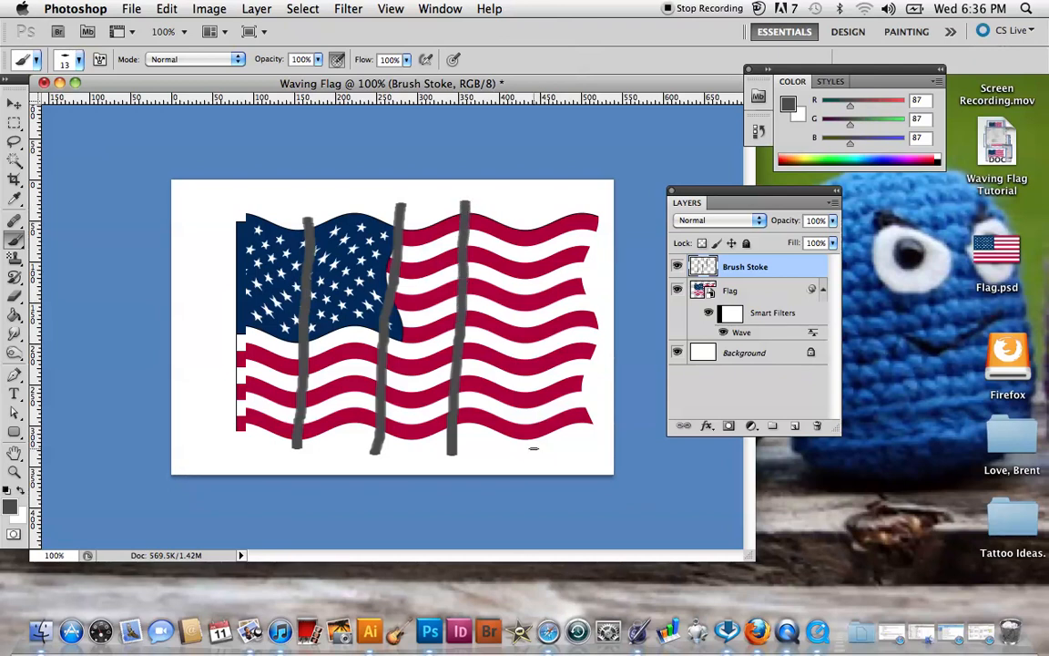
drag(526, 448, 526, 221)
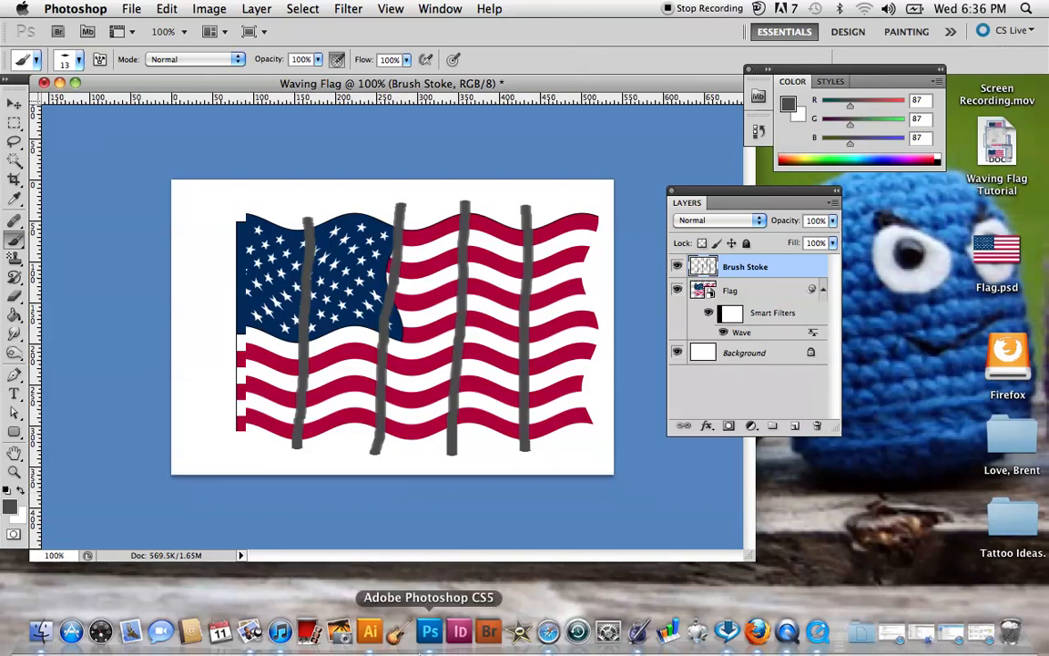
Start a Wave distortion on the Brush Stoke layer with a wavelength of 80 minimum and 281 maximum.
click(355, 9)
click(353, 9)
click(354, 9)
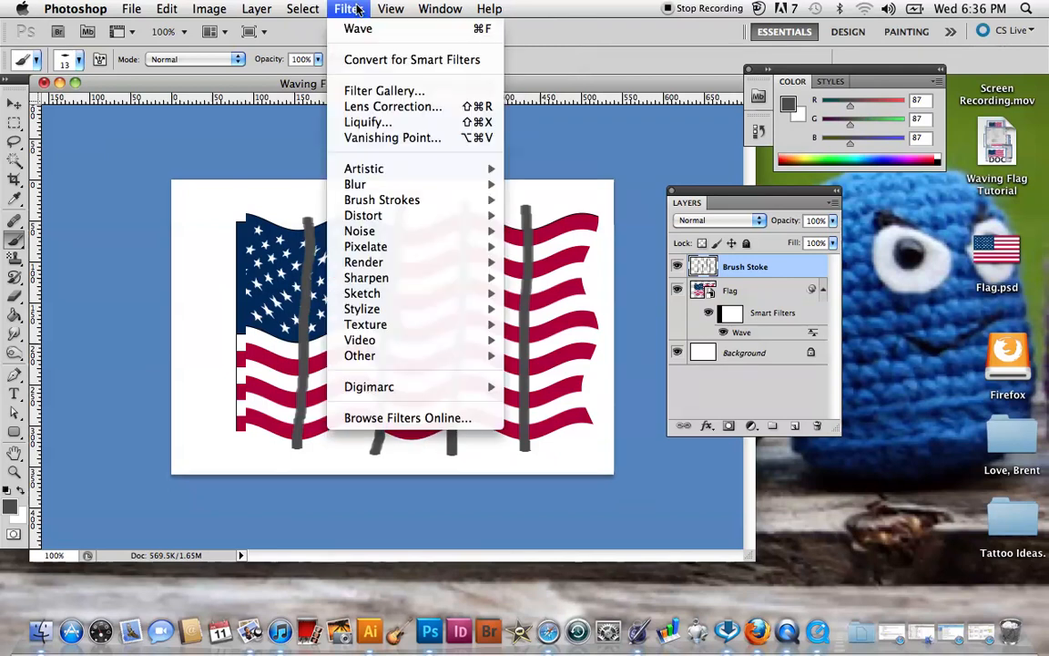
mouse_move(368, 214)
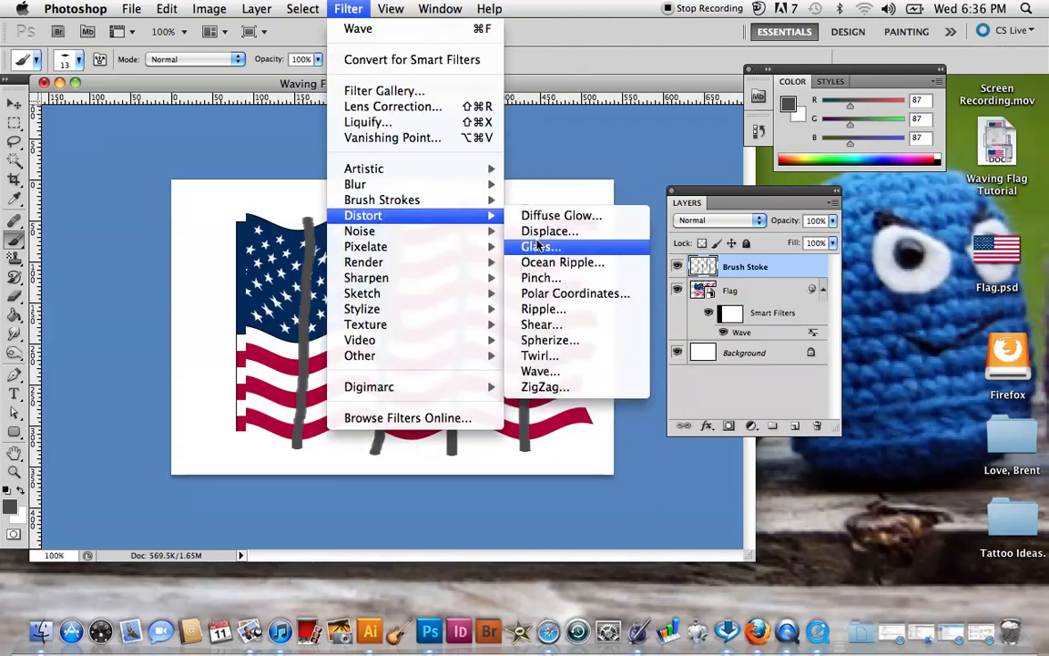
click(565, 372)
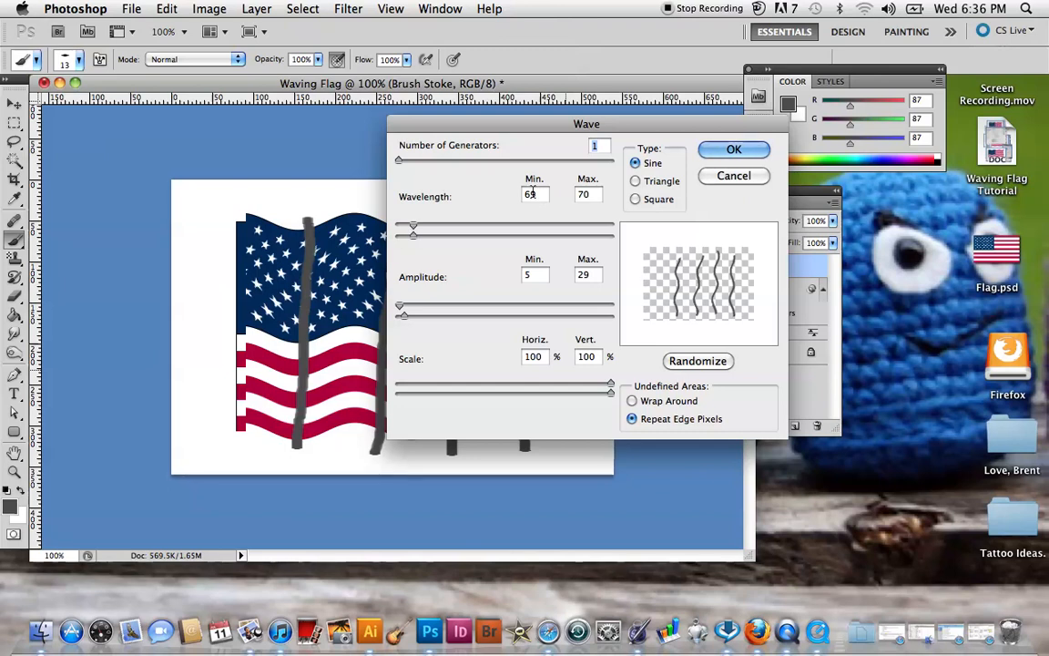
key(BackSpace)
key(BackSpace)
text(80)
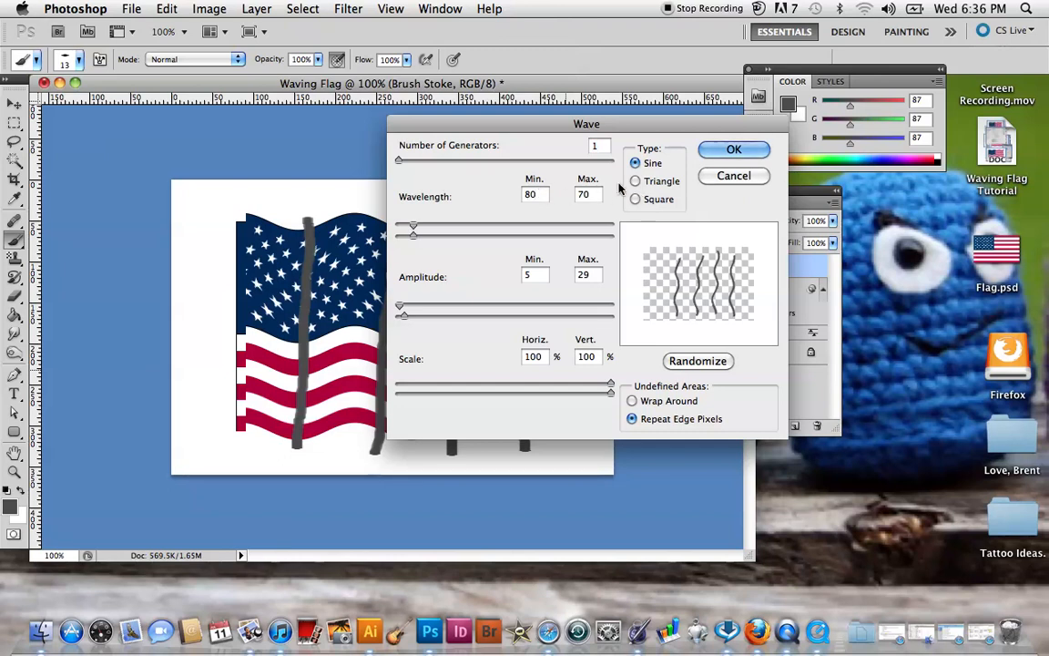
click(590, 194)
key(BackSpace)
key(BackSpace)
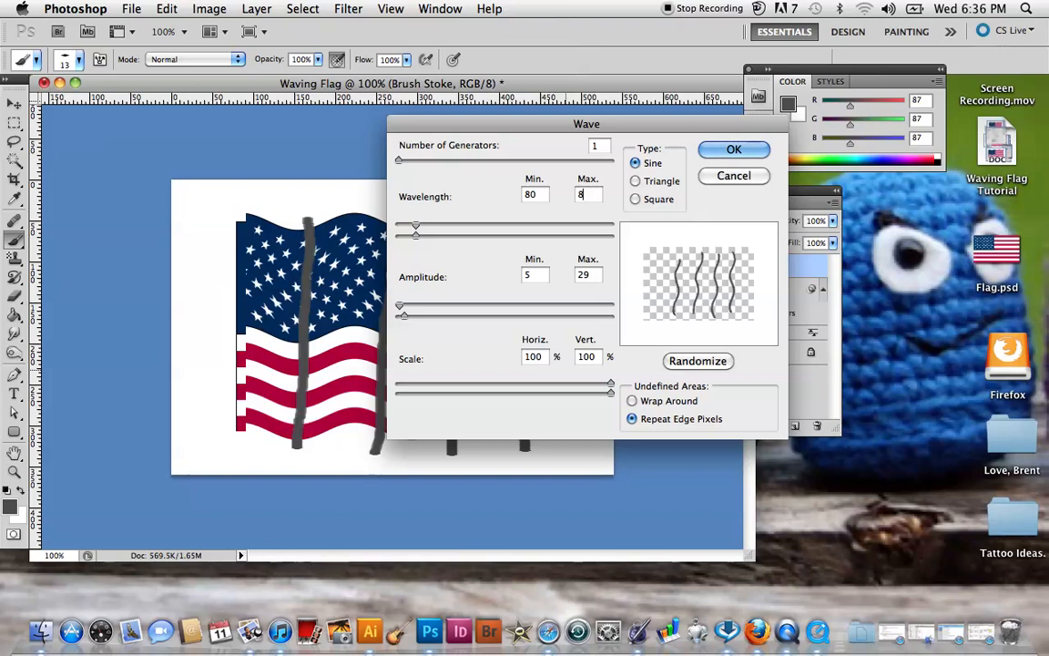
text(281)
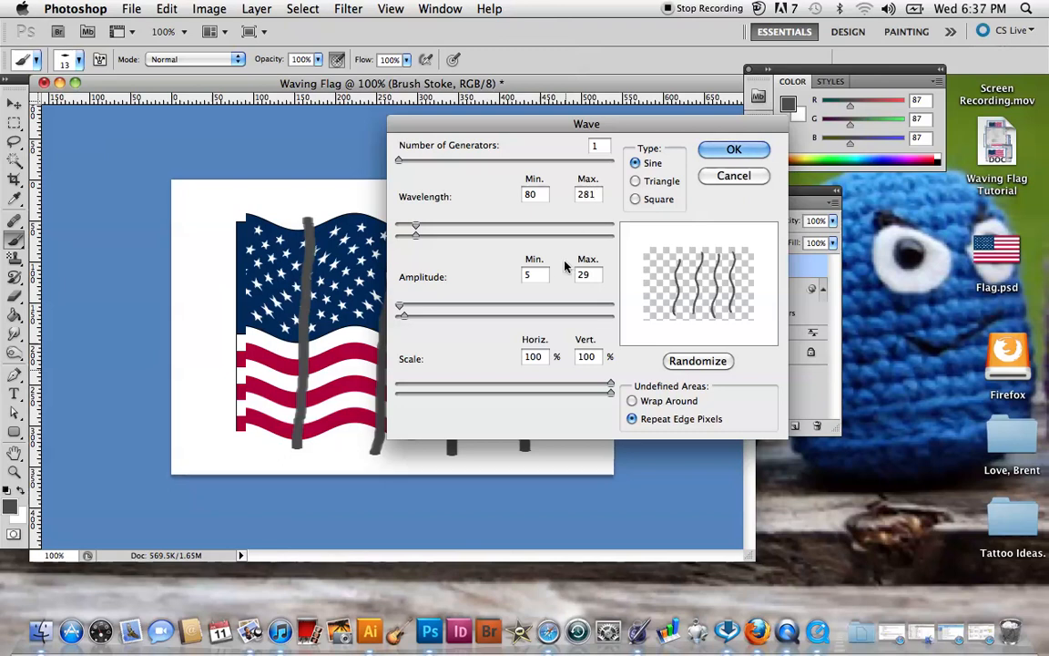
Set the wave amplitude to 5 minimum and 48 maximum and apply the distortion to the brush strokes.
click(542, 277)
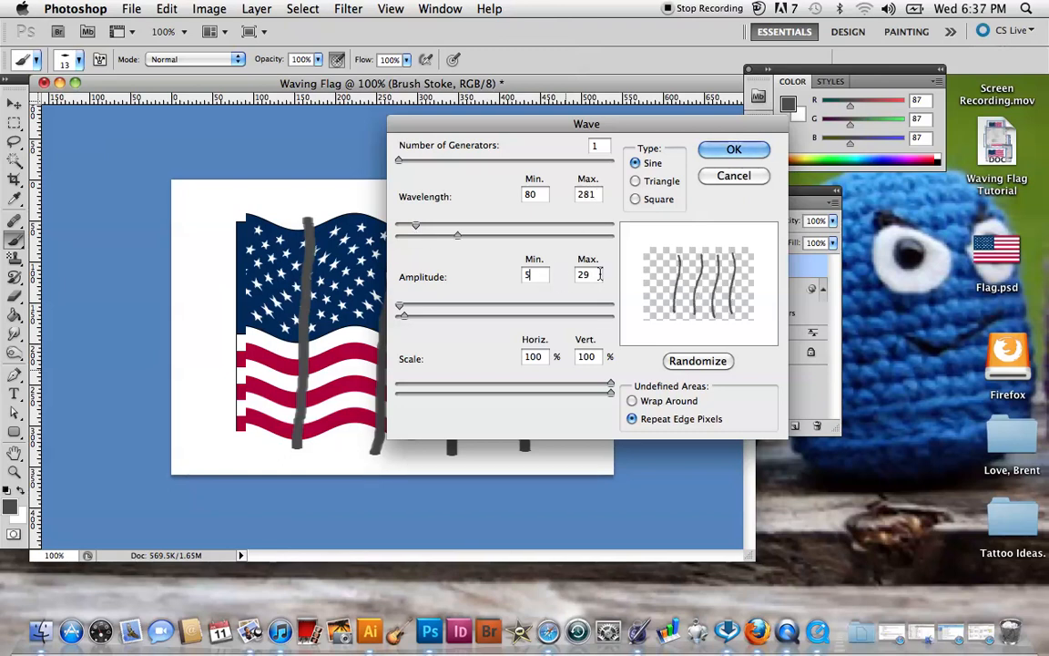
key(Tab)
text(2)
key(BackSpace)
text(48)
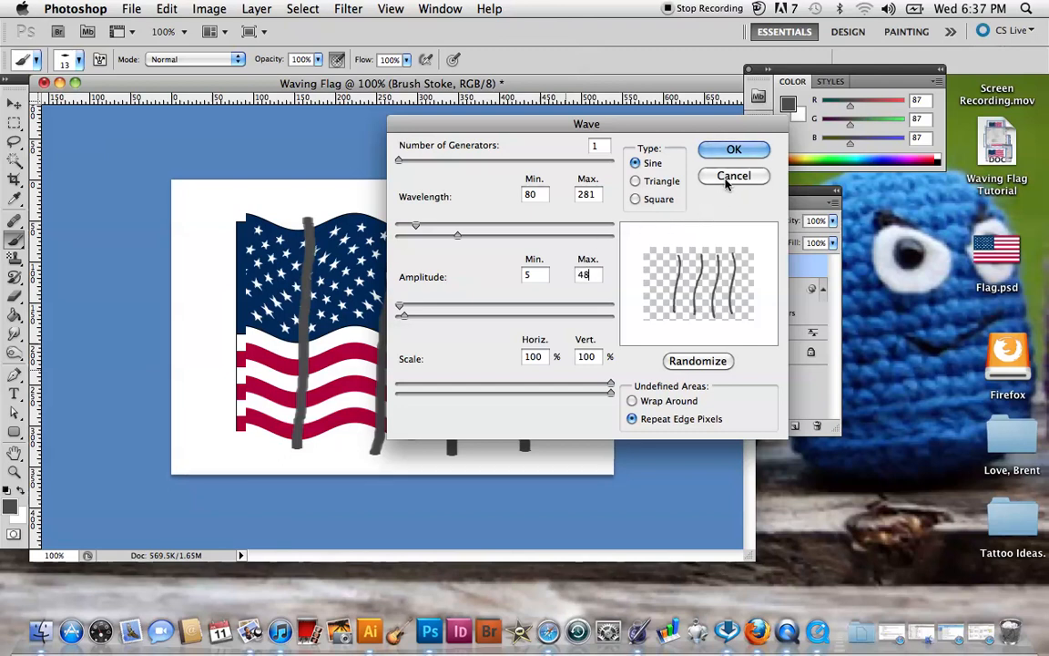
click(734, 151)
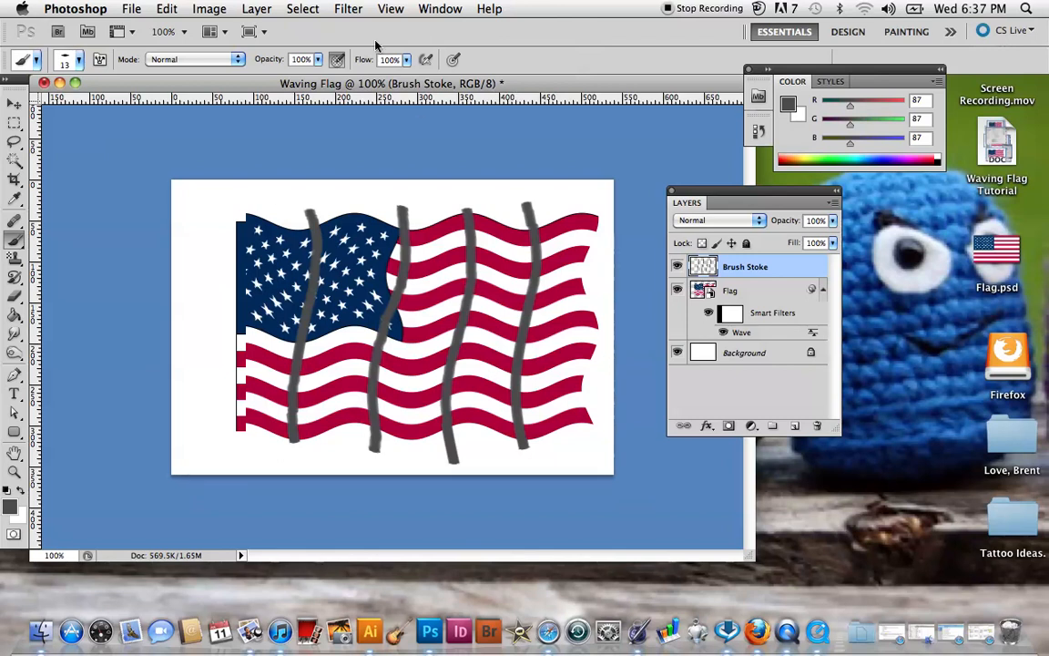
Apply a Gaussian Blur with a 9.0 pixel radius to the brush strokes.
click(352, 13)
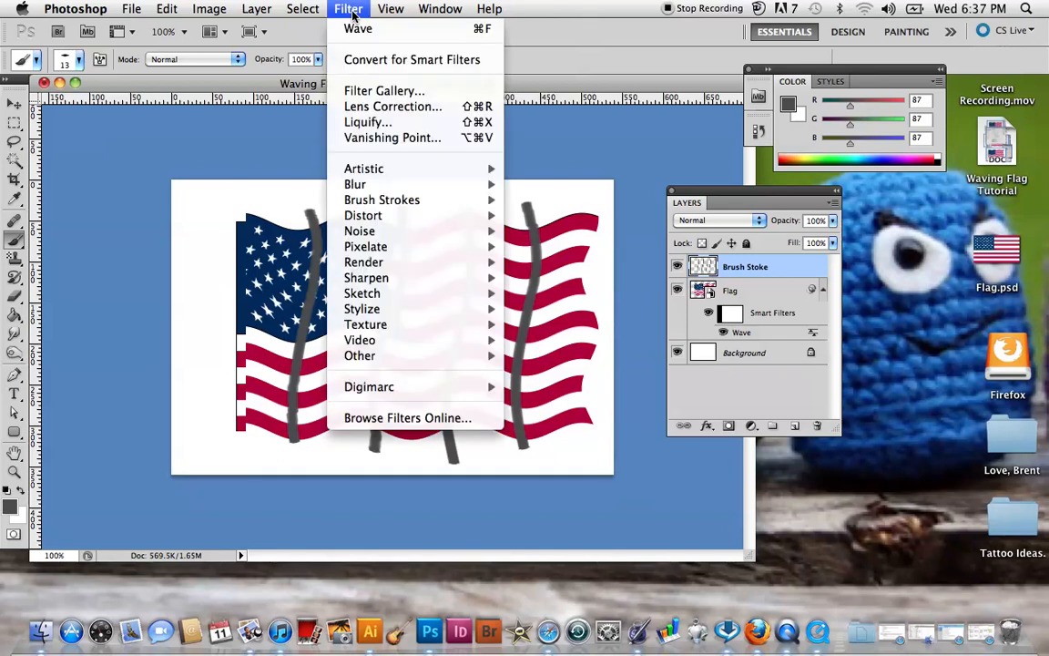
mouse_move(368, 186)
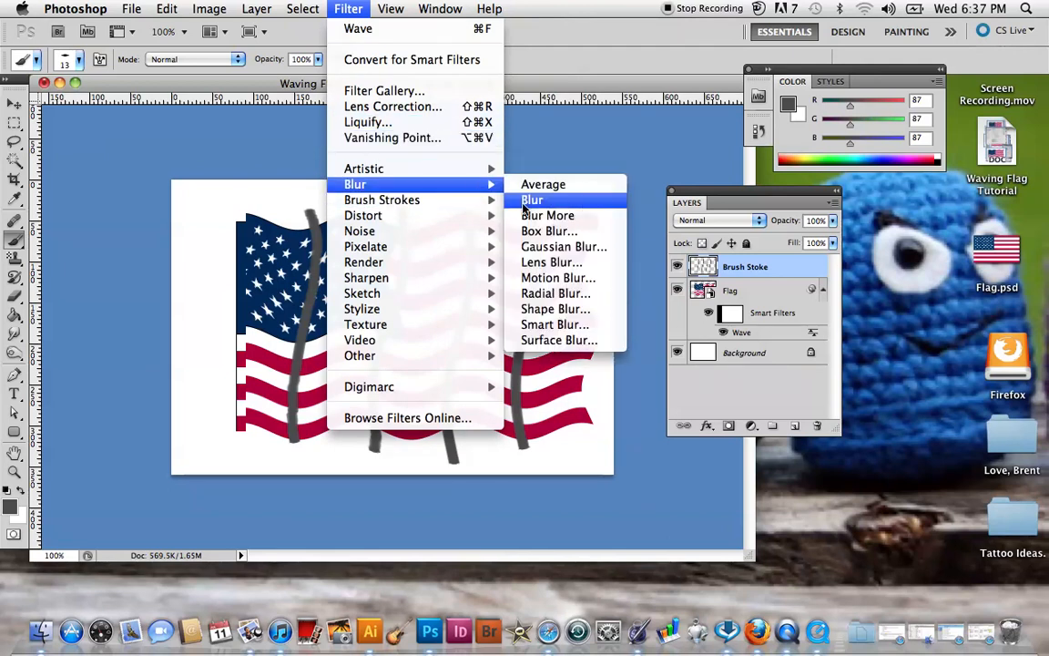
click(557, 246)
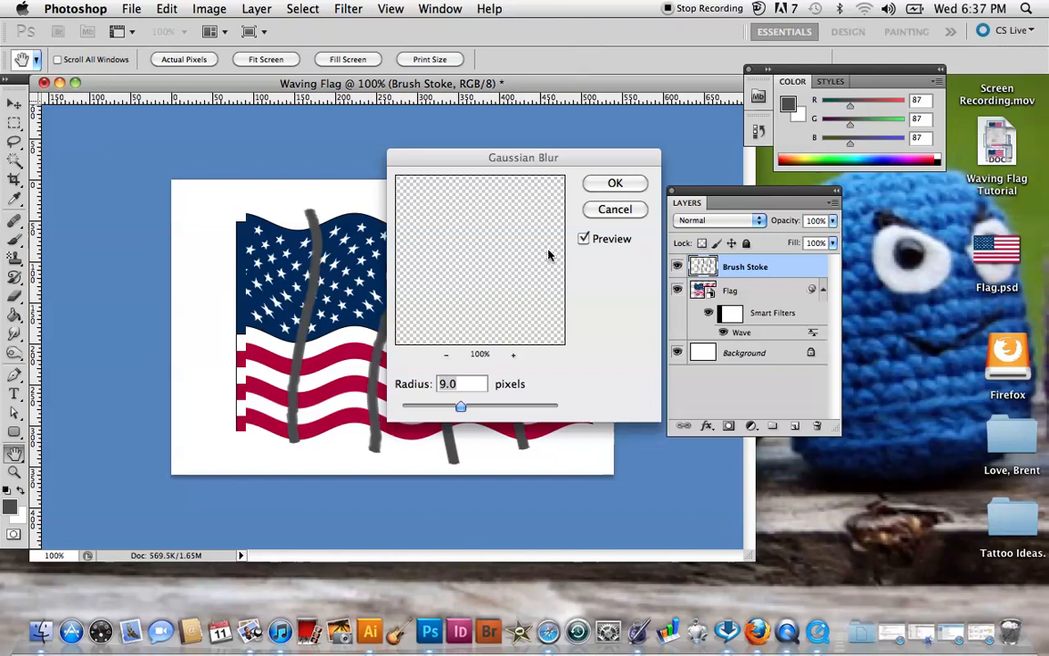
click(460, 384)
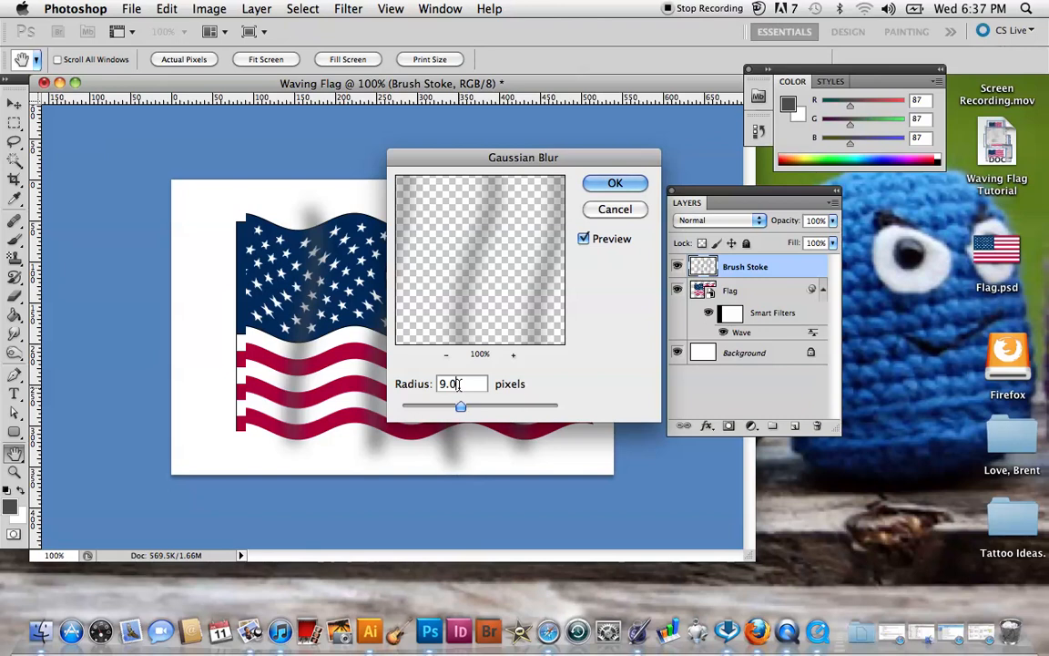
click(616, 185)
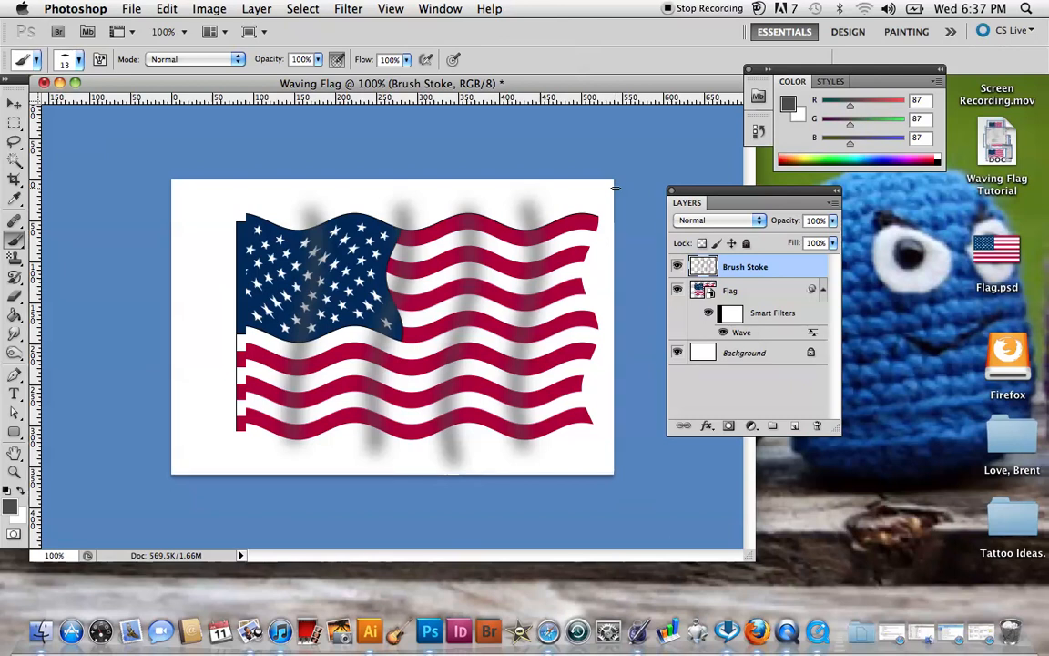
Set the Brush Stoke layer's blending mode to Soft Light.
click(759, 224)
click(757, 226)
click(756, 228)
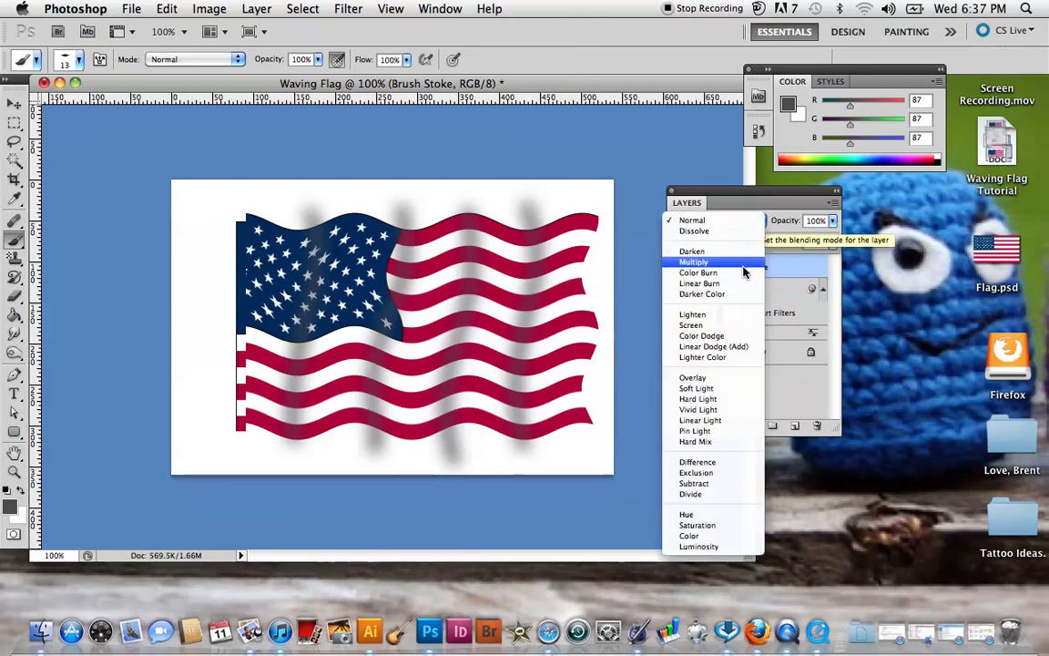
click(728, 389)
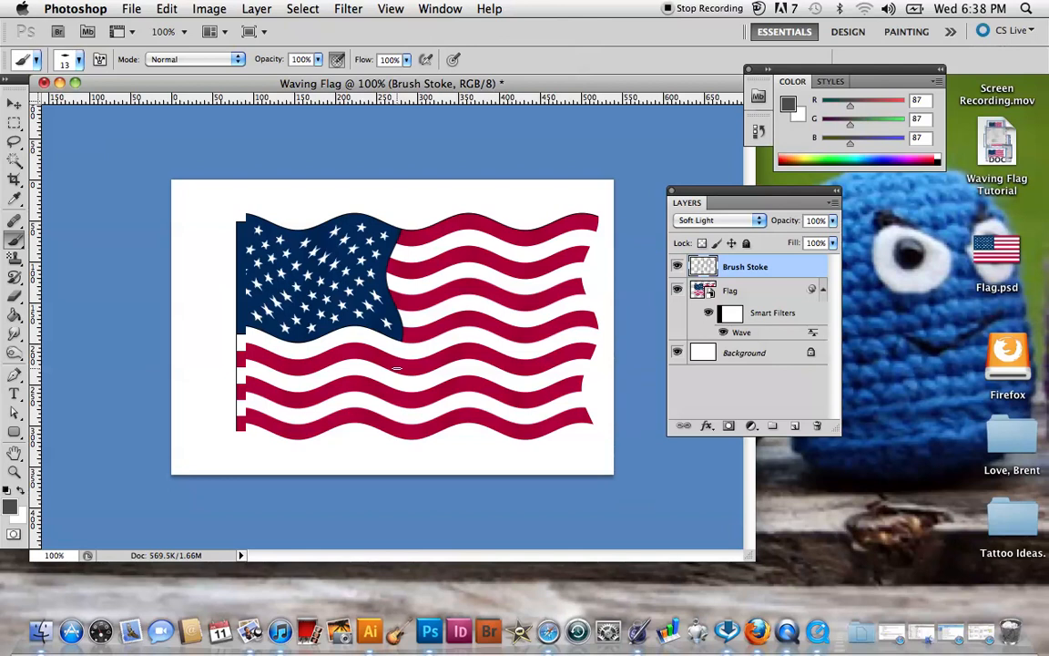
Convert the locked Background into a regular layer and fill it with the dark grey foreground colour using the Paint Bucket.
double_click(811, 354)
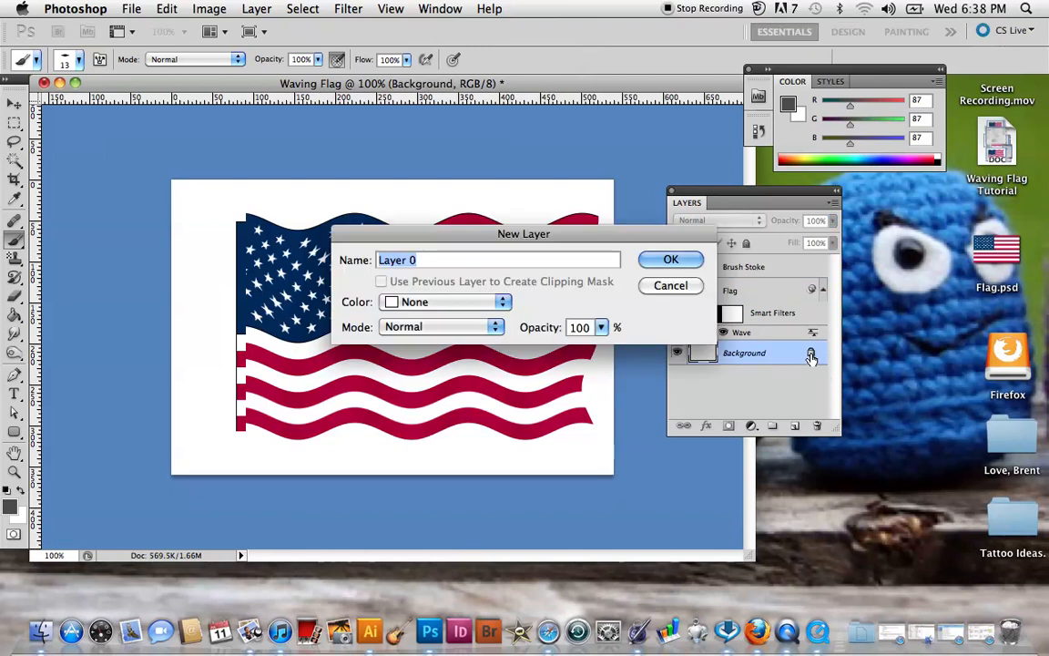
click(671, 260)
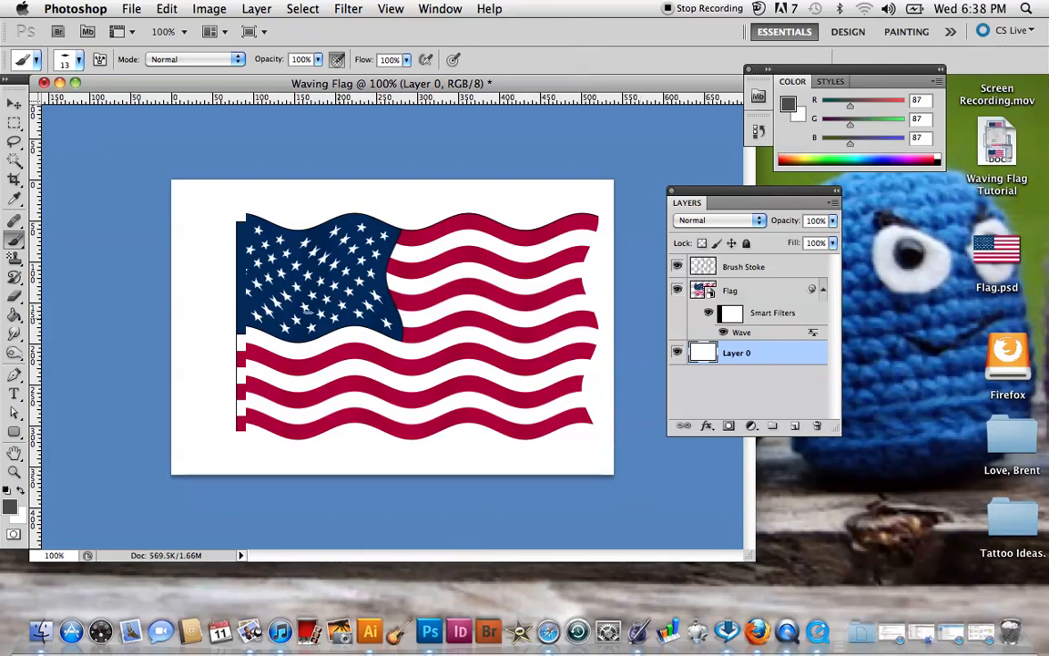
click(17, 314)
click(215, 225)
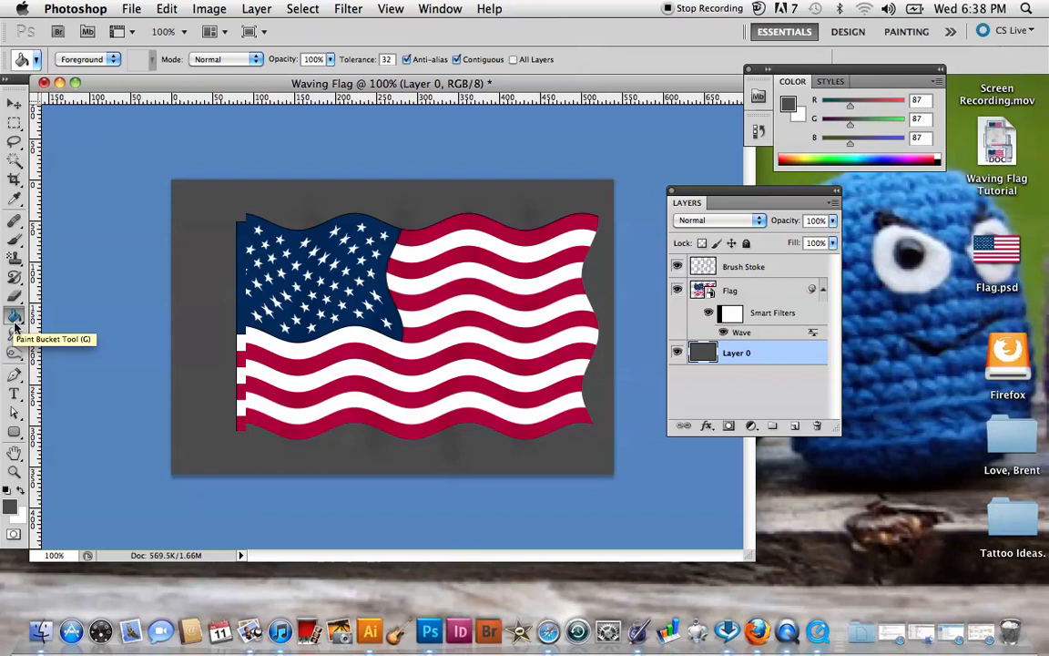
Keep the background colour at white #ffffff and fill the bottom layer with it.
click(15, 512)
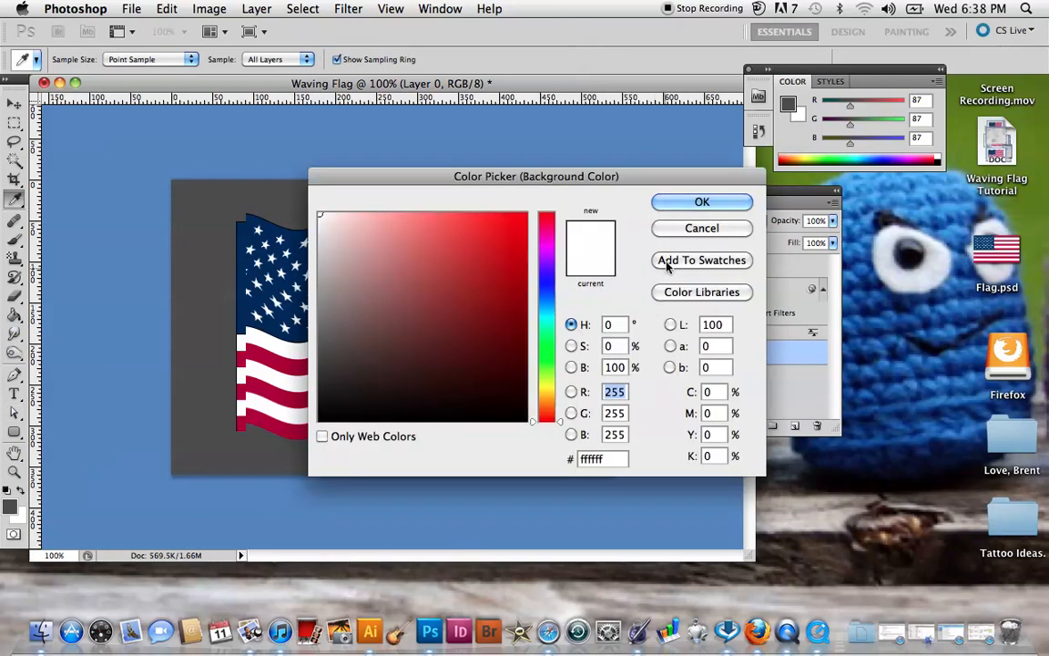
click(692, 204)
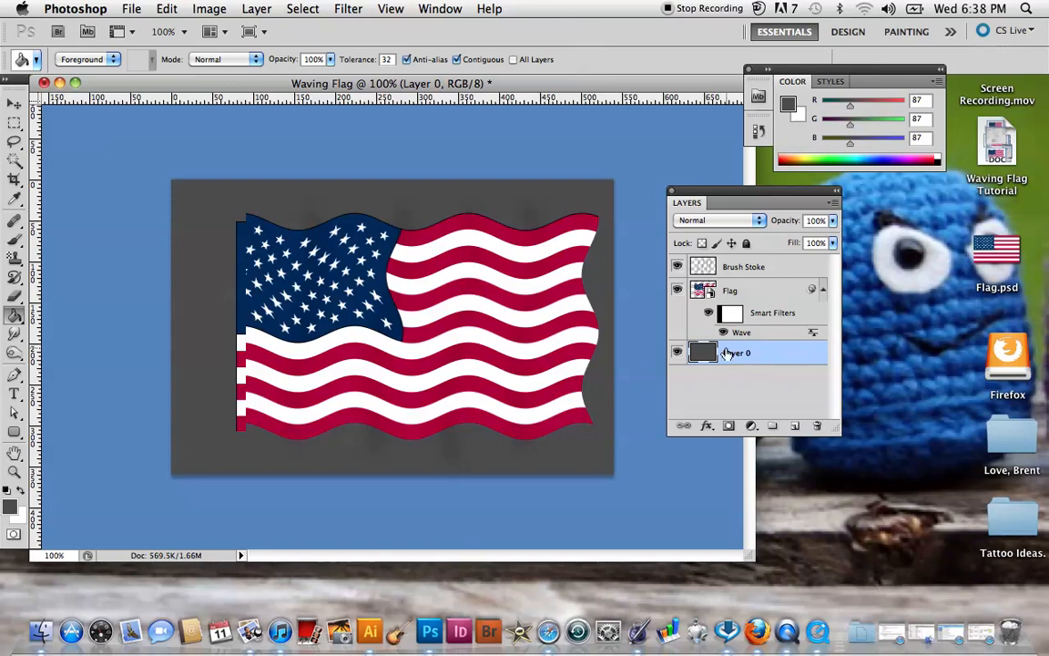
key(super+BackSpace)
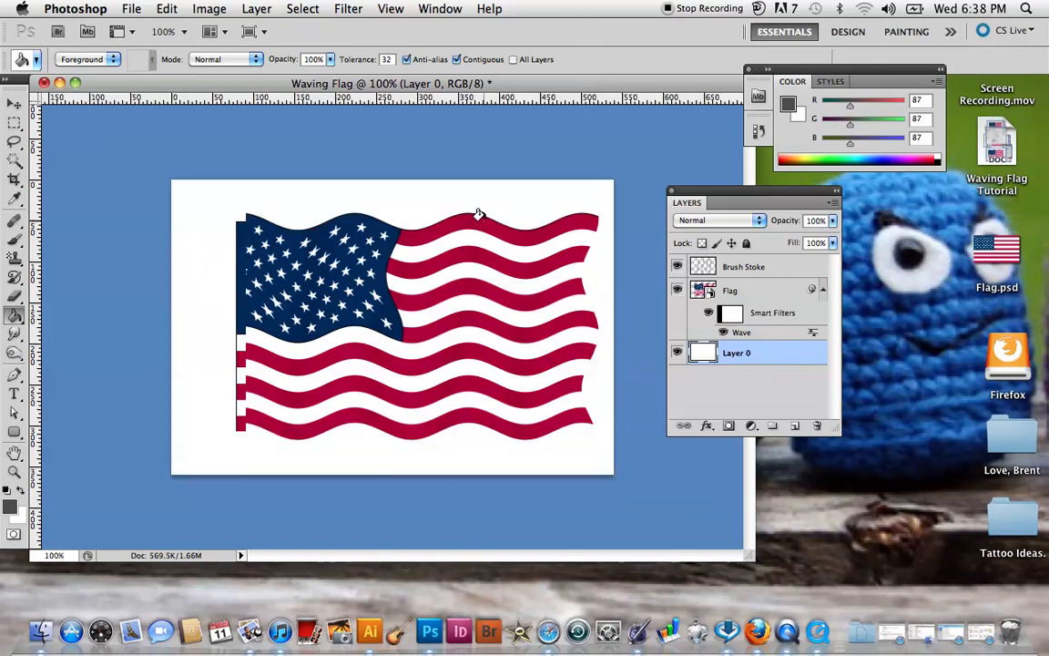
Create a new layer named Pole above the Brush Stoke layer, keeping Normal mode and 100% opacity.
click(749, 272)
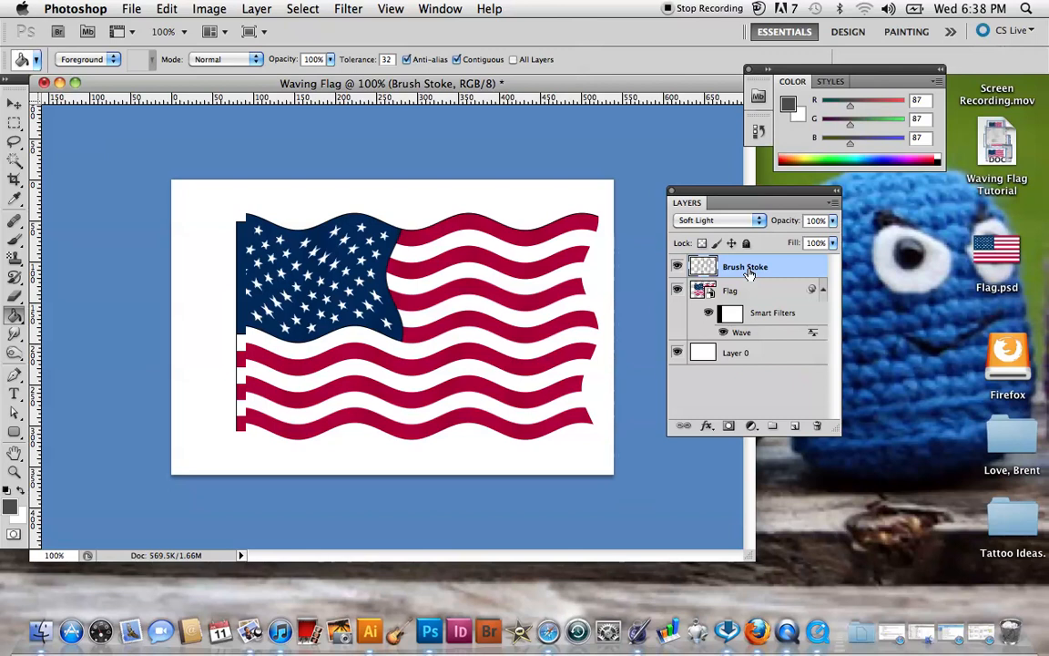
click(833, 203)
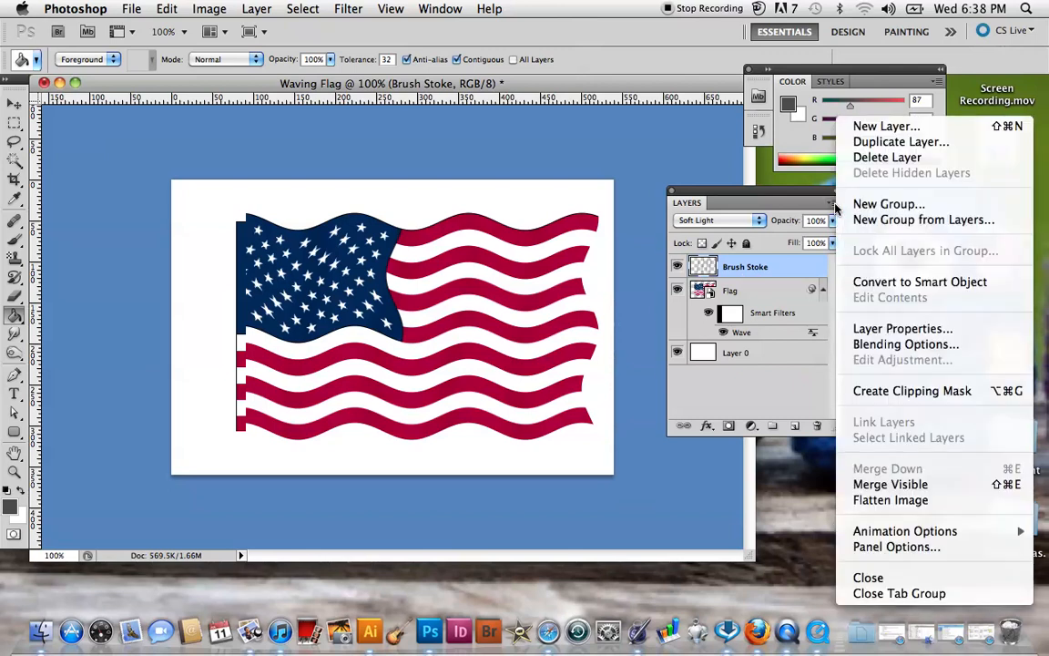
click(872, 128)
key(BackSpace)
text(Pole)
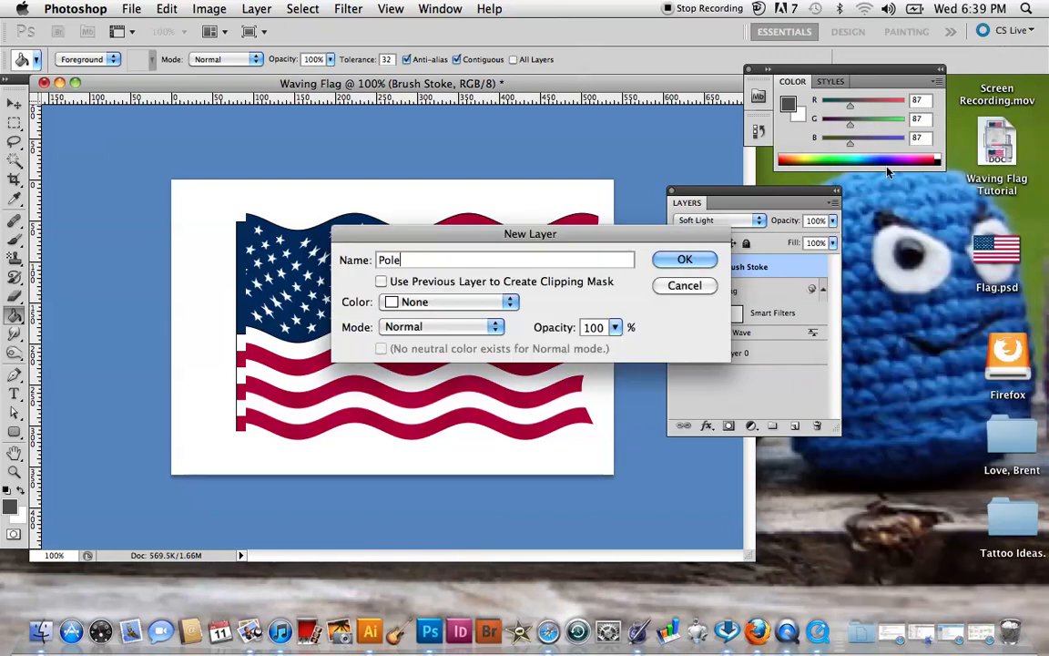
click(710, 259)
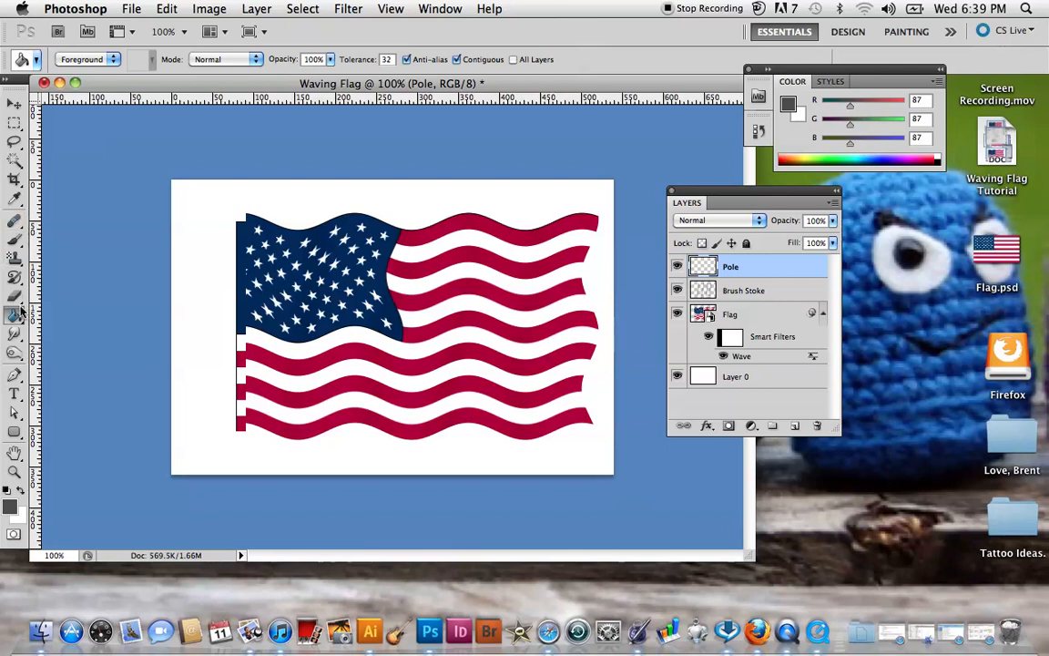
Draw a tall, narrow rounded rectangle with a 10 px radius as the pole along the flag's left edge, running past the canvas bottom.
click(13, 432)
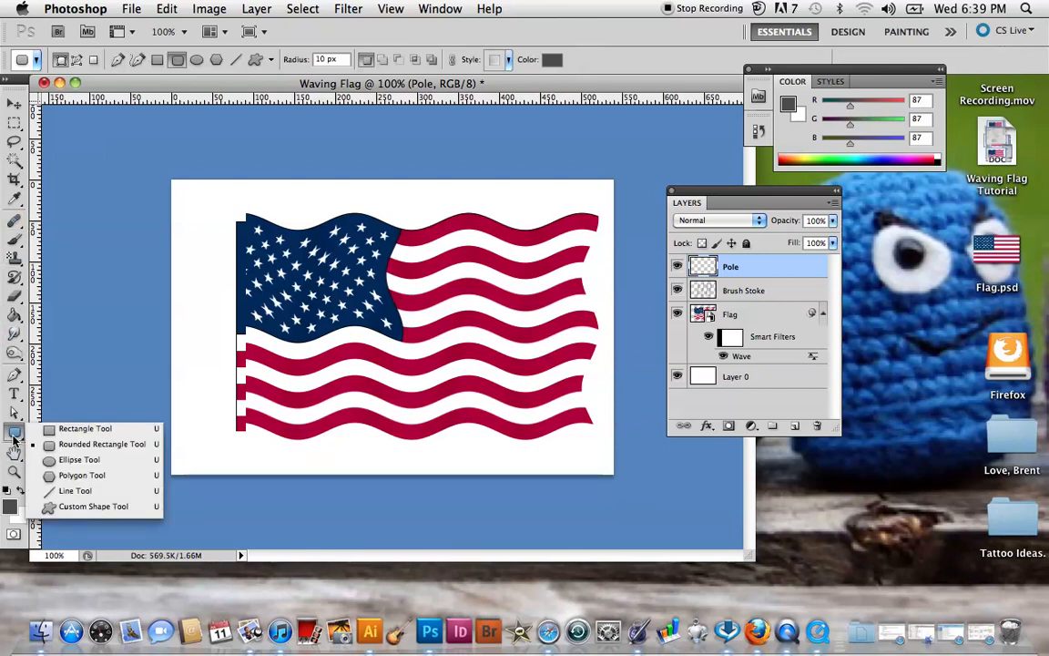
click(91, 443)
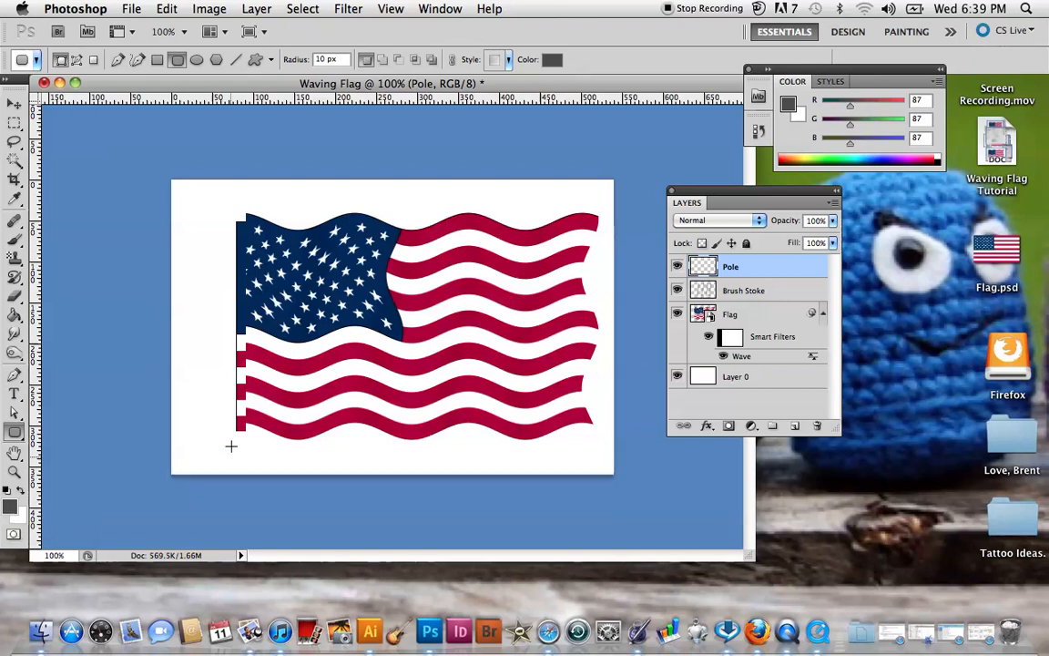
drag(207, 214, 238, 498)
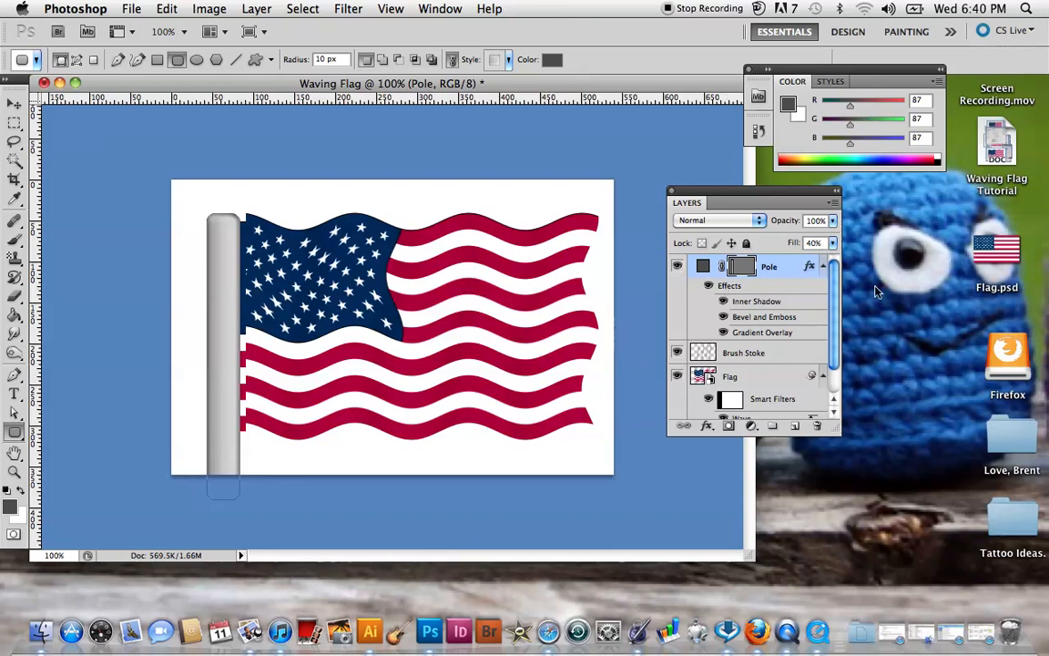
Hide the Pole layer's effects to compare, review its Layer Style blending options, and show the effects again.
click(708, 285)
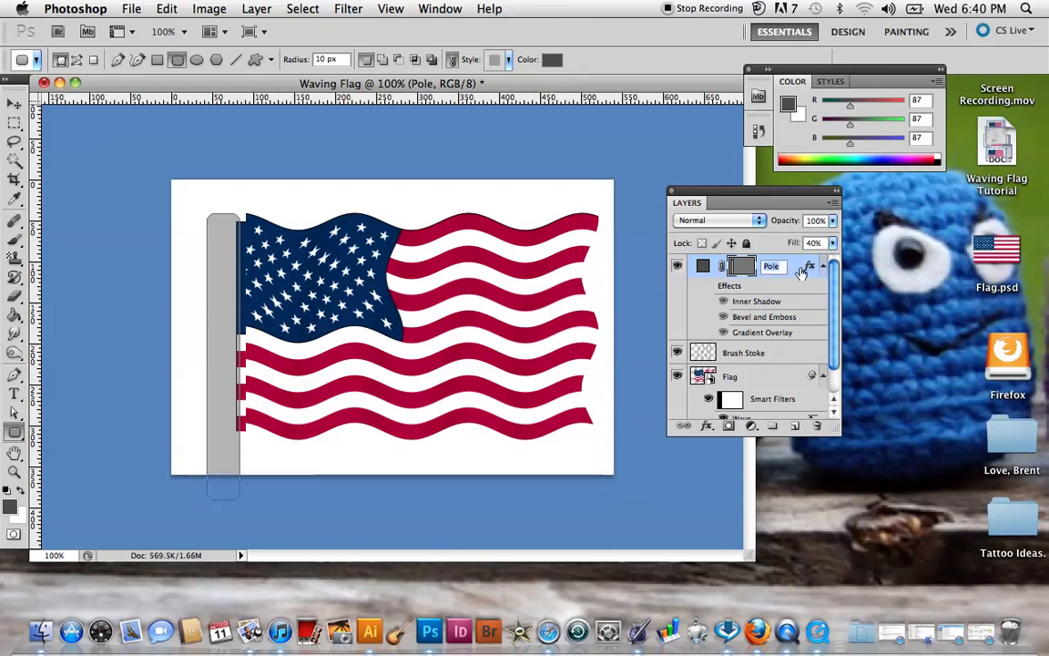
double_click(802, 271)
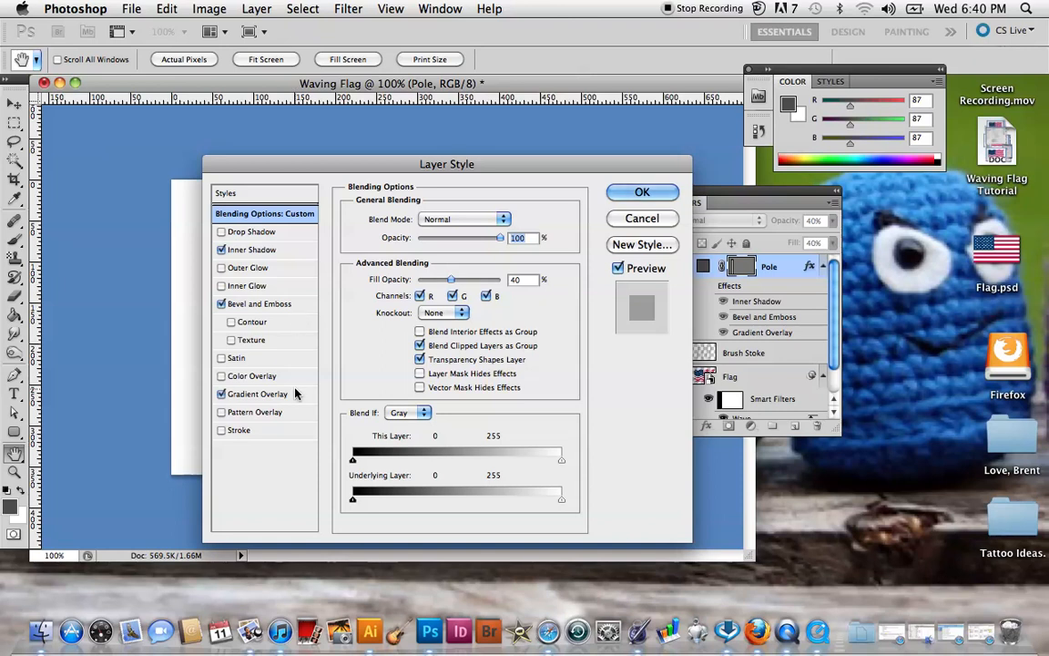
click(623, 193)
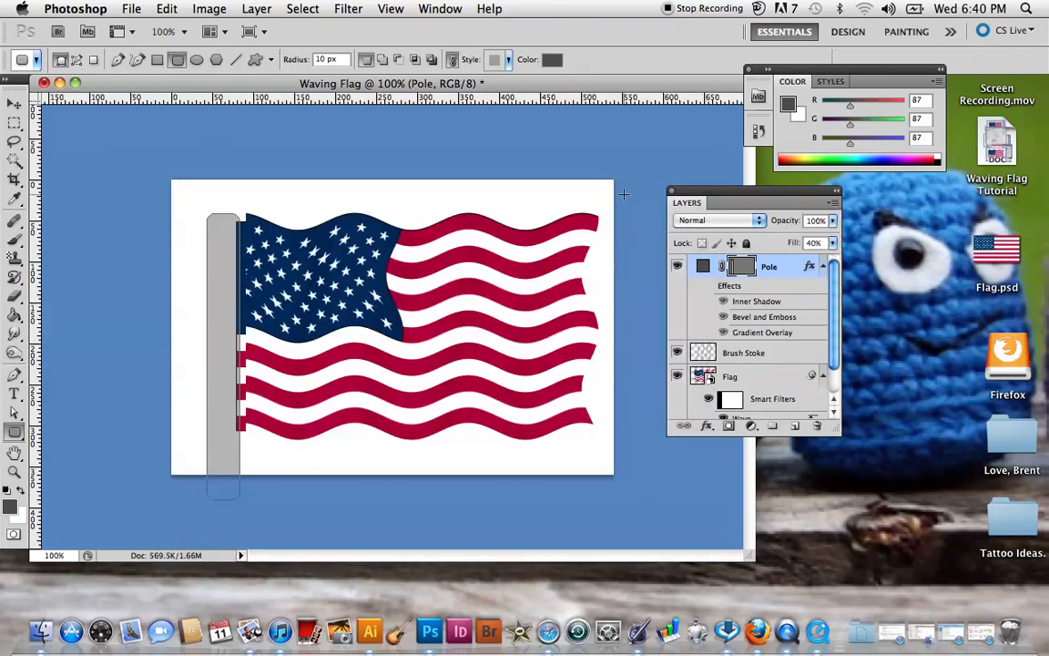
click(709, 285)
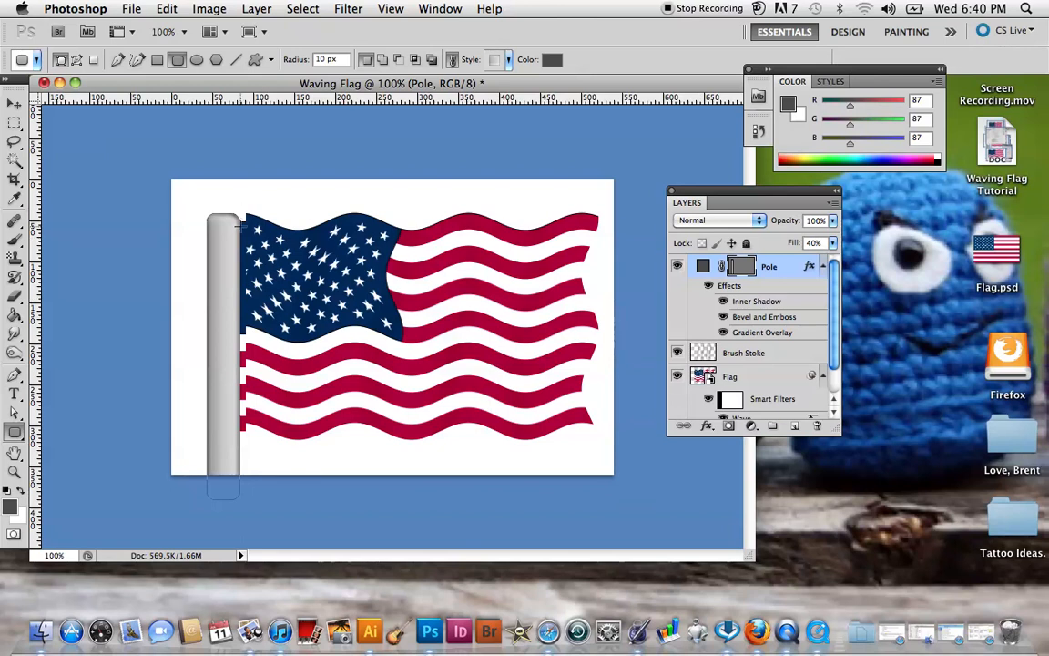
Move the pole slightly up and left so it sits against the flag's edge, and shift the Layers panel away from the document.
click(14, 104)
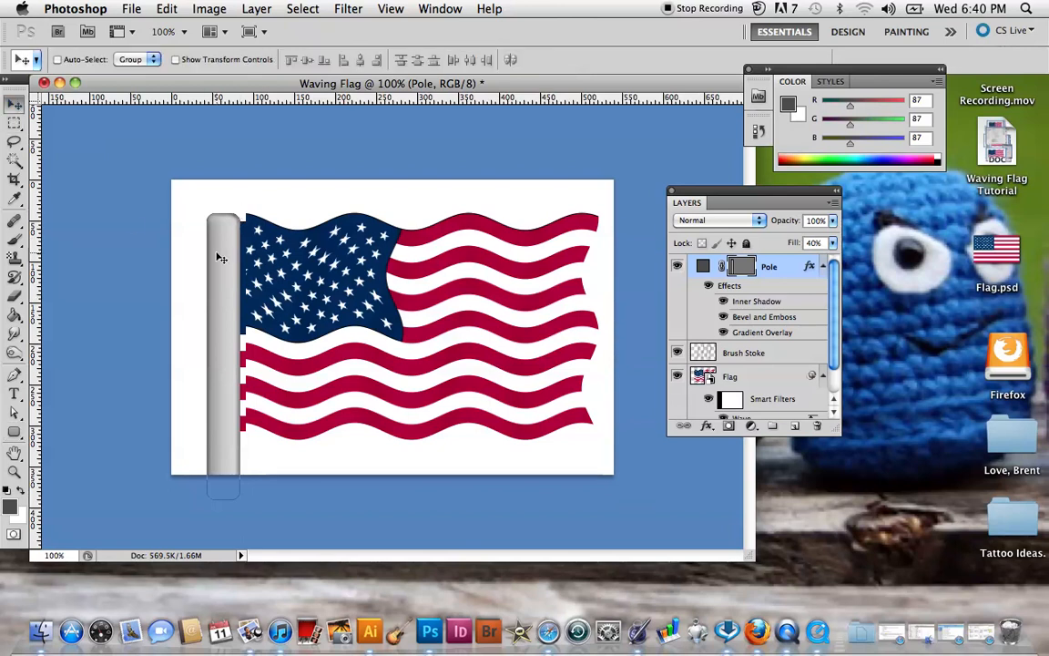
drag(223, 250, 225, 245)
key(Right)
key(Right)
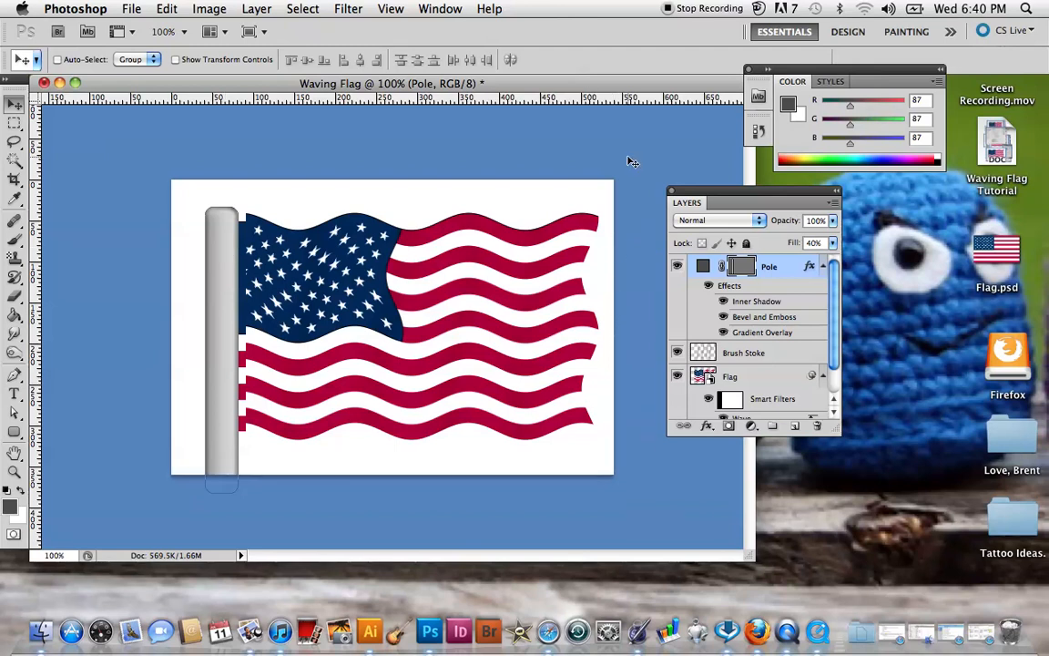
drag(699, 193, 768, 190)
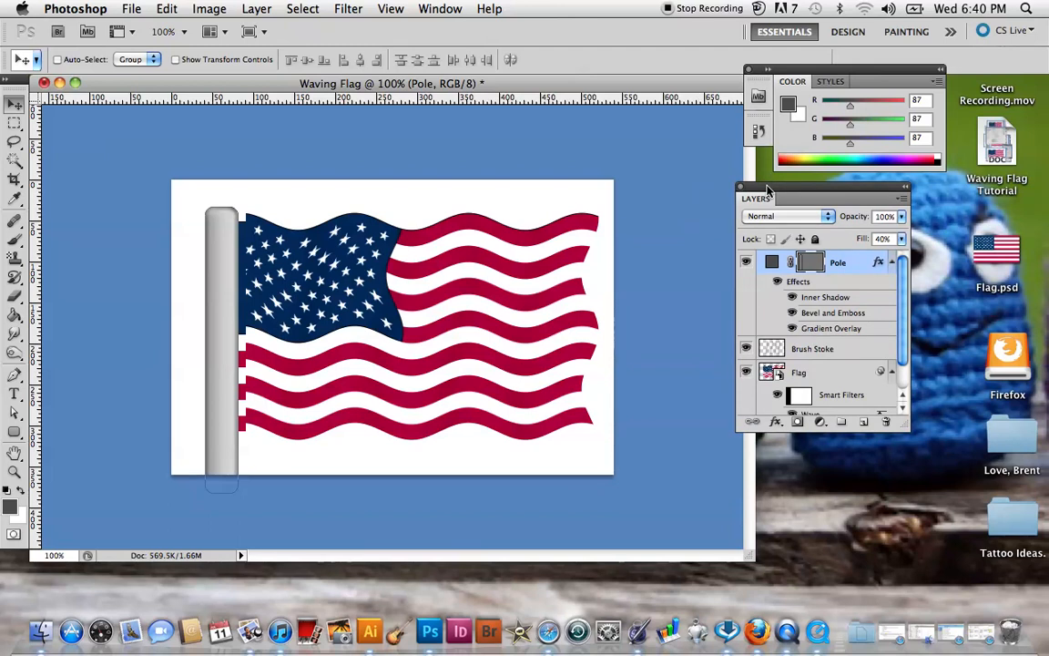